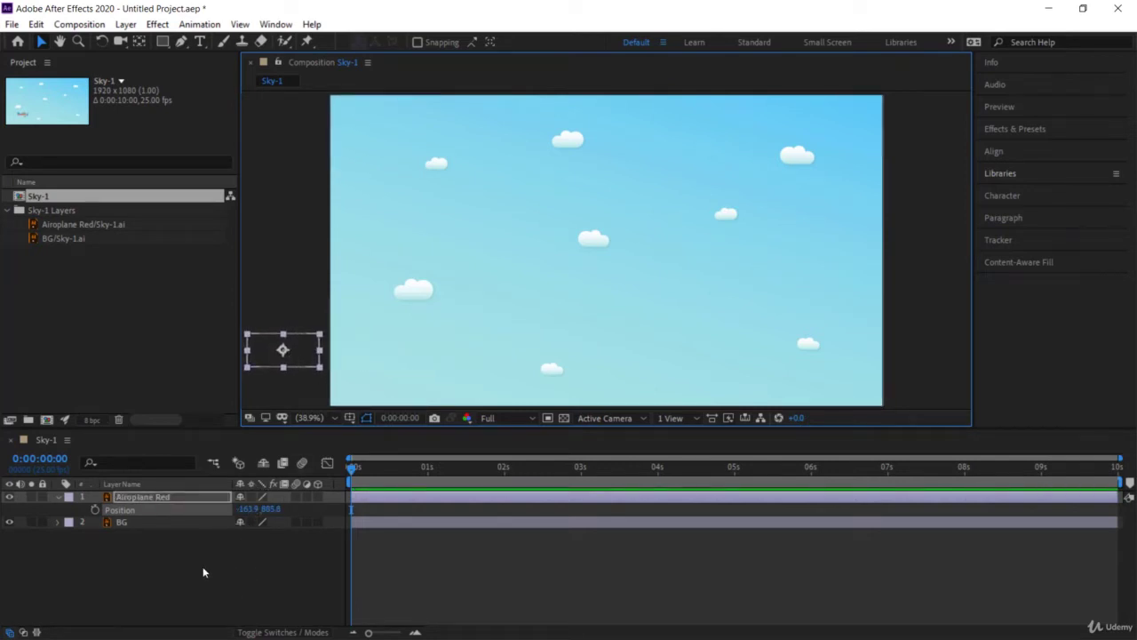
Step: Enable Position keyframing on the Airoplane Red layer at 0 seconds and place the airplane at about 1376, 865 at 1 second
{"action": "left_click", "coordinate": [95, 510]}
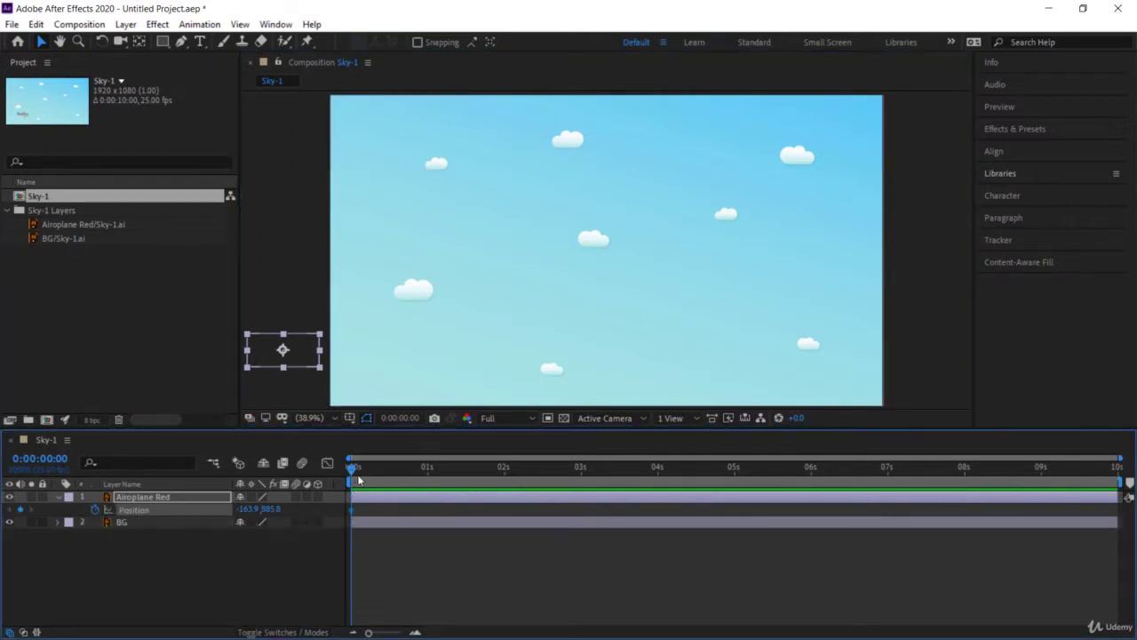
{"action": "left_click_drag", "start_coordinate": [353, 470], "coordinate": [368, 503]}
{"action": "mouse_move", "coordinate": [353, 508]}
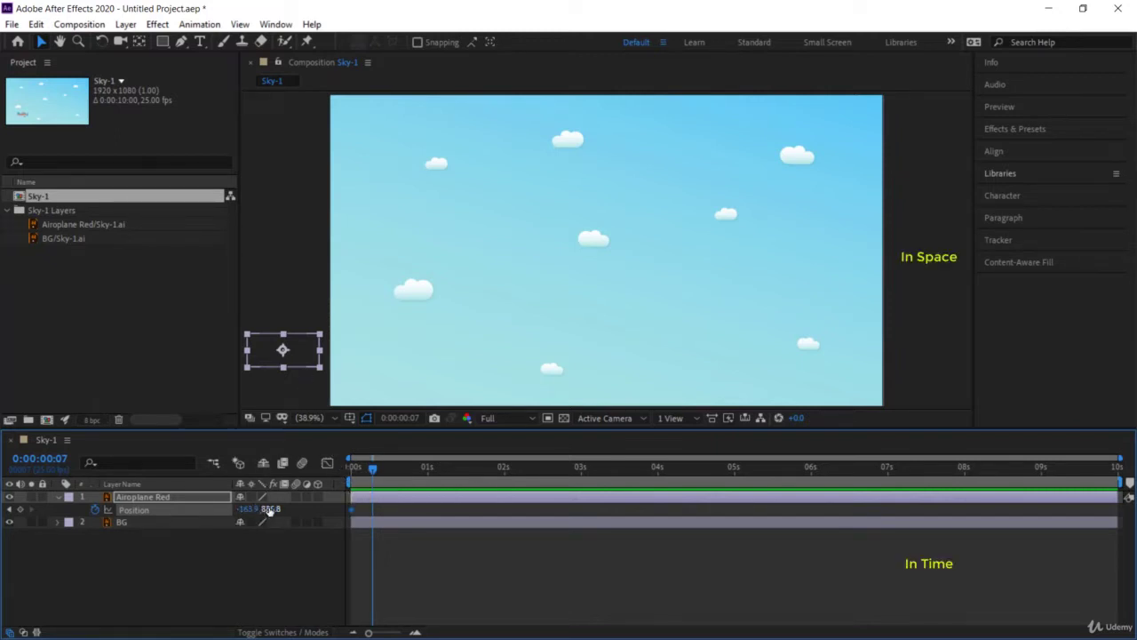
{"action": "left_click_drag", "start_coordinate": [369, 470], "coordinate": [426, 503]}
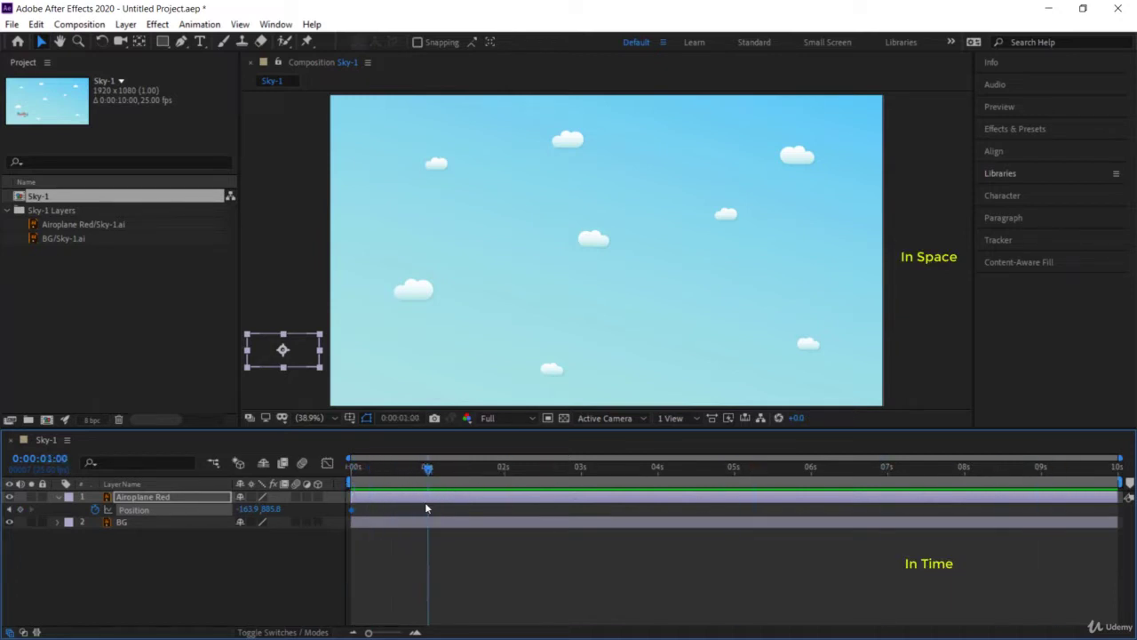
{"action": "mouse_move", "coordinate": [284, 348]}
{"action": "left_mouse_down"}
{"action": "mouse_move", "coordinate": [776, 348]}
{"action": "mouse_move", "coordinate": [790, 333]}
{"action": "mouse_move", "coordinate": [747, 353]}
{"action": "left_mouse_up"}
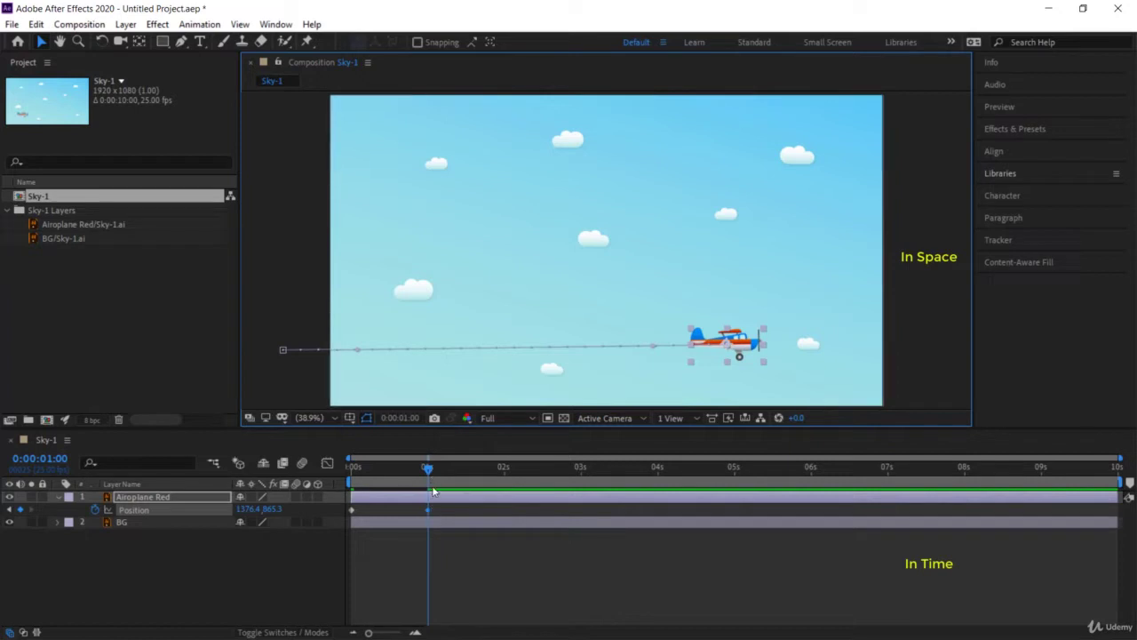
Step: Add a position keyframe at 2 seconds with the airplane at about 1029, 171, near the top centre of the sky
{"action": "left_click_drag", "start_coordinate": [430, 473], "coordinate": [506, 493]}
{"action": "left_click_drag", "start_coordinate": [736, 343], "coordinate": [639, 152]}
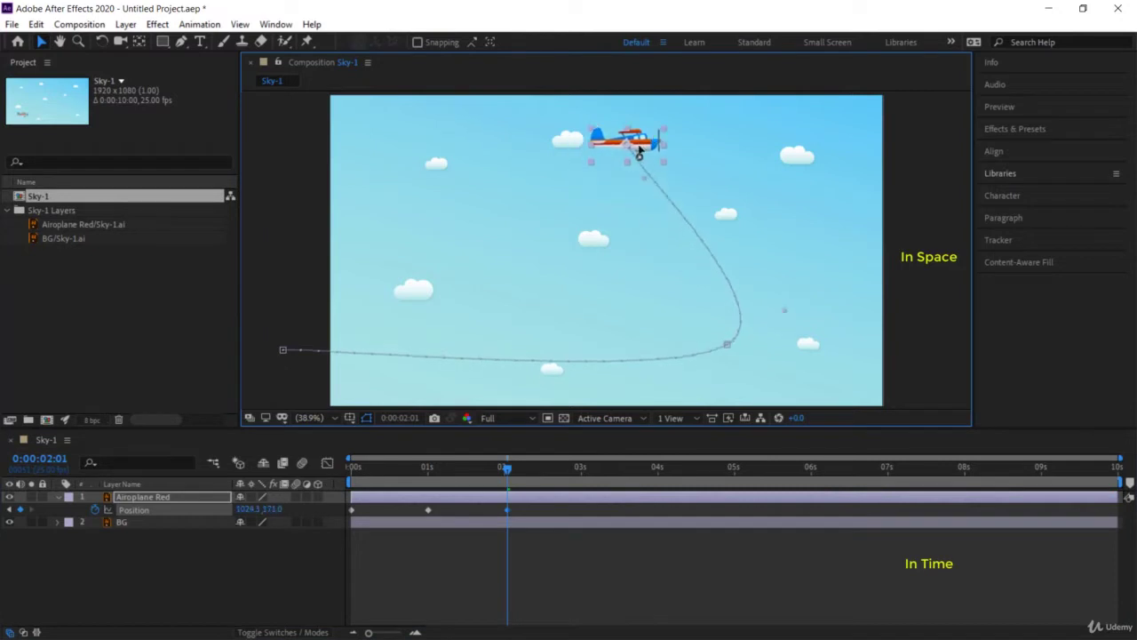
{"action": "left_click", "coordinate": [509, 510]}
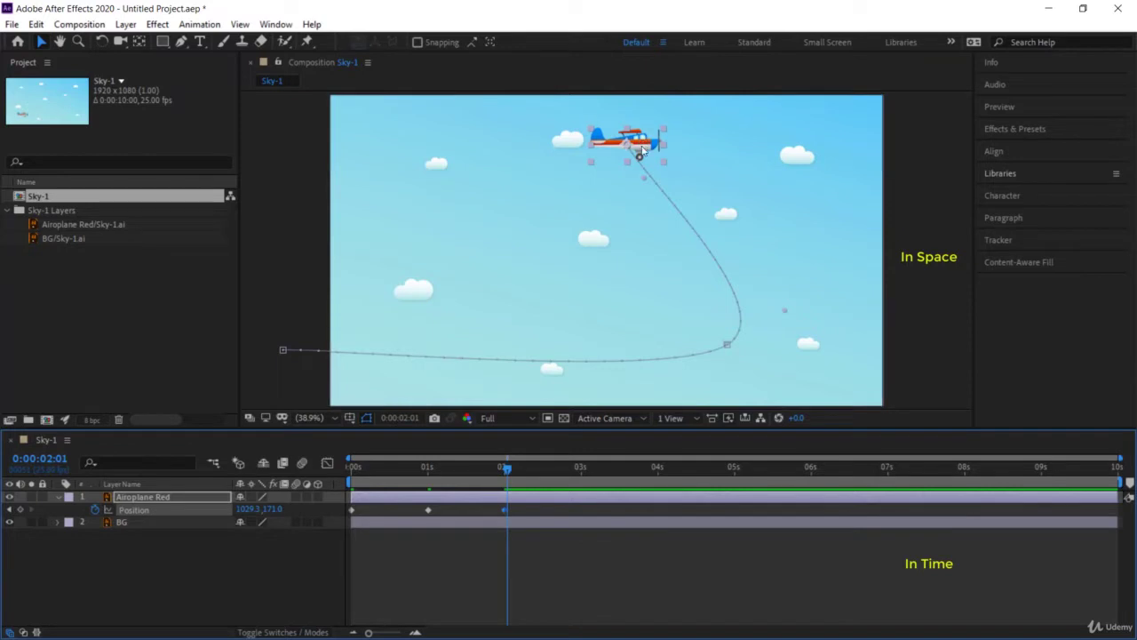
Step: Add airplane position keyframes at 3 seconds at about 461, 683 and at 4 seconds at about 1626, 901
{"action": "left_click_drag", "start_coordinate": [572, 468], "coordinate": [580, 468]}
{"action": "left_click_drag", "start_coordinate": [635, 147], "coordinate": [477, 296]}
{"action": "left_click_drag", "start_coordinate": [582, 469], "coordinate": [658, 472]}
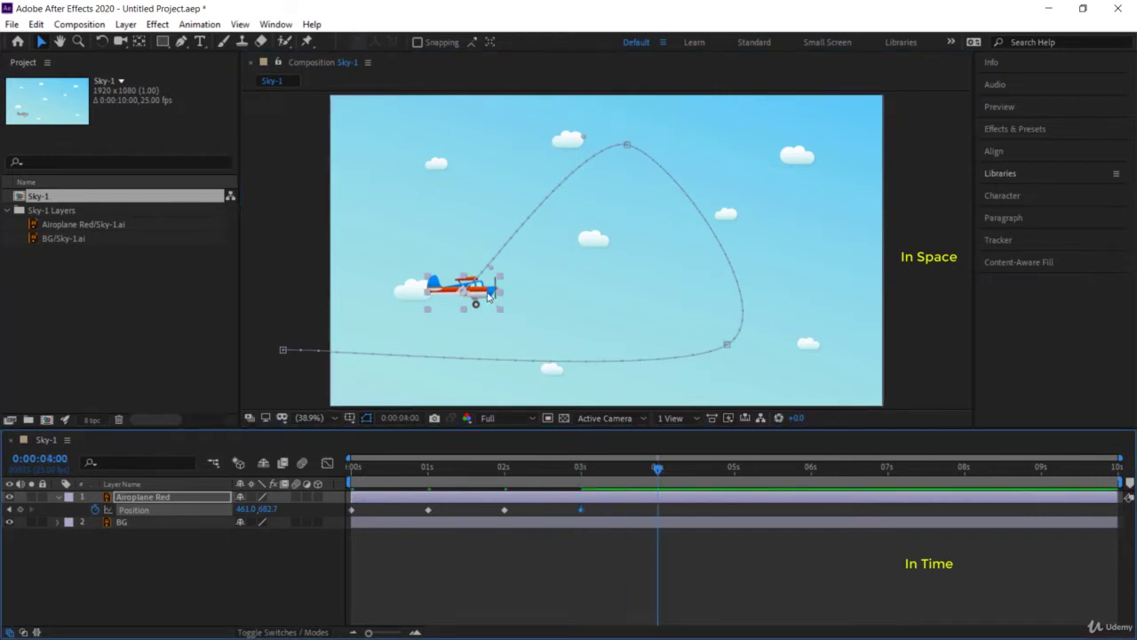
{"action": "left_click_drag", "start_coordinate": [484, 293], "coordinate": [820, 355]}
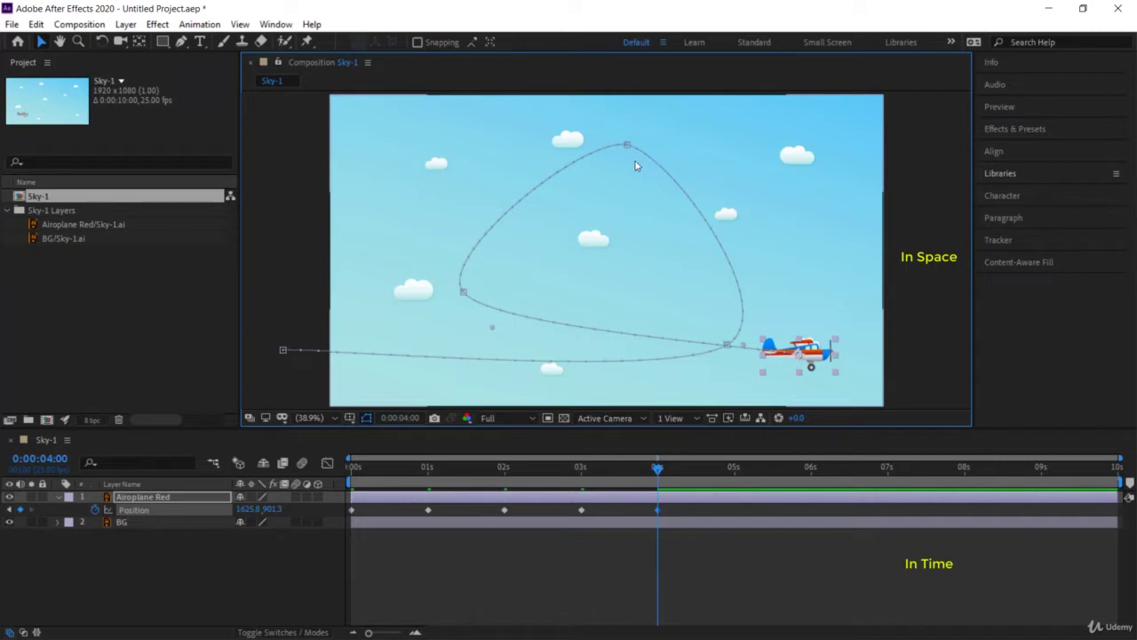
Step: Inspect the motion path points belonging to the 3-second and 2-second position keyframes
{"action": "left_click_drag", "start_coordinate": [658, 472], "coordinate": [662, 522]}
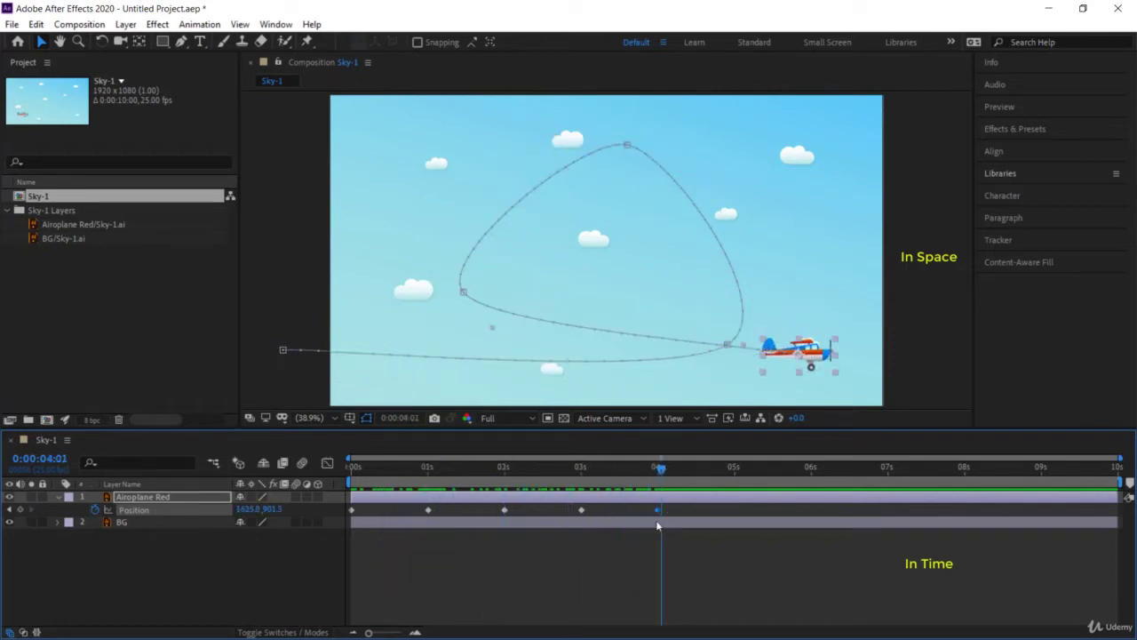
{"action": "left_click", "coordinate": [464, 294]}
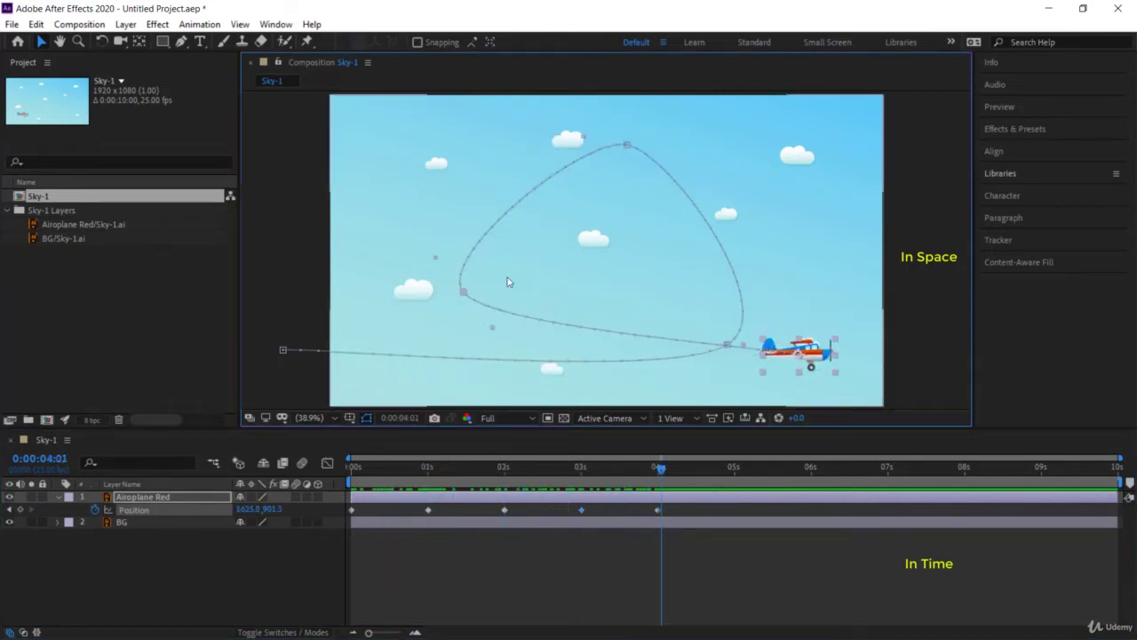
{"action": "left_click", "coordinate": [626, 144], "text": "shift"}
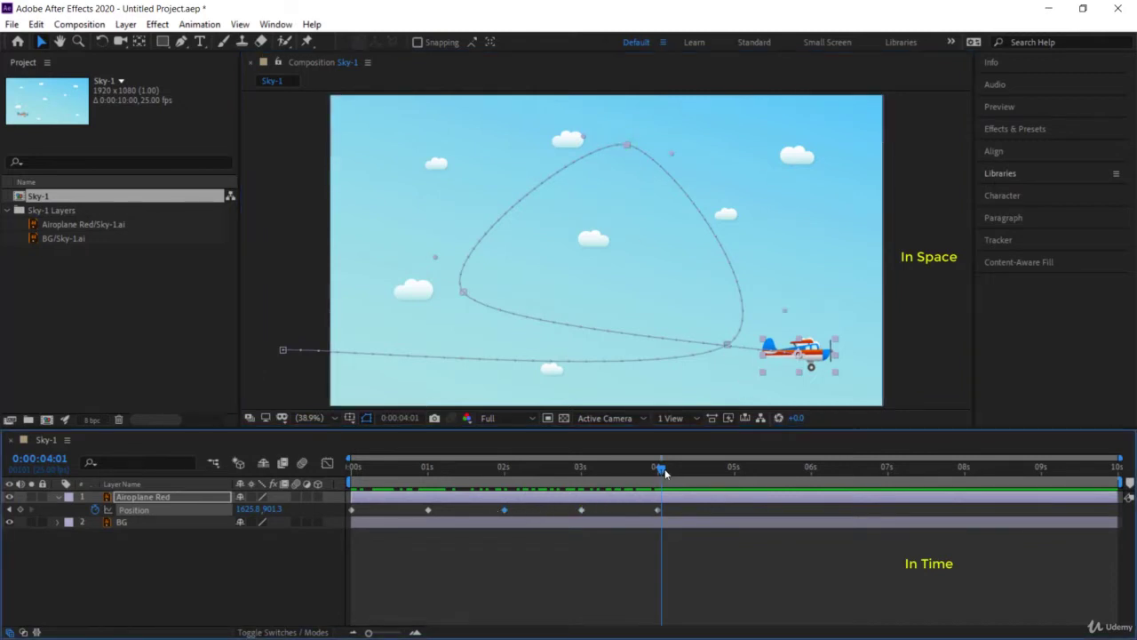
Step: Preview the airplane's flight from the start and scrub through its first second and a half with the motion path shown
{"action": "left_click_drag", "start_coordinate": [660, 466], "coordinate": [186, 579]}
{"action": "left_click", "coordinate": [387, 603]}
{"action": "key", "text": "space"}
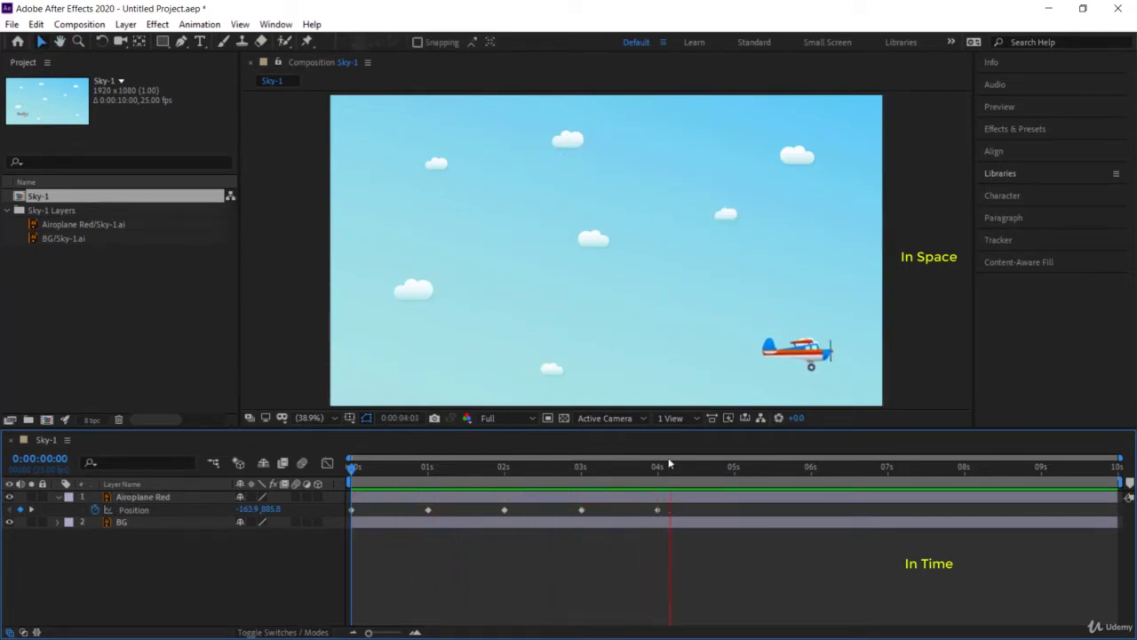
{"action": "left_click_drag", "start_coordinate": [660, 473], "coordinate": [370, 502]}
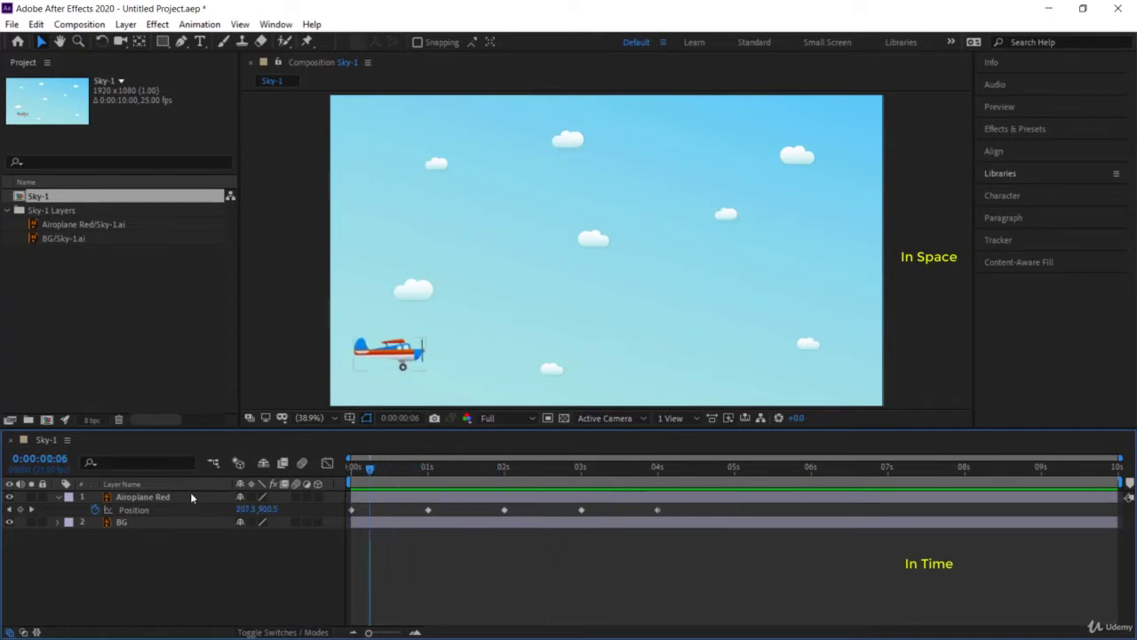
{"action": "left_click", "coordinate": [187, 501]}
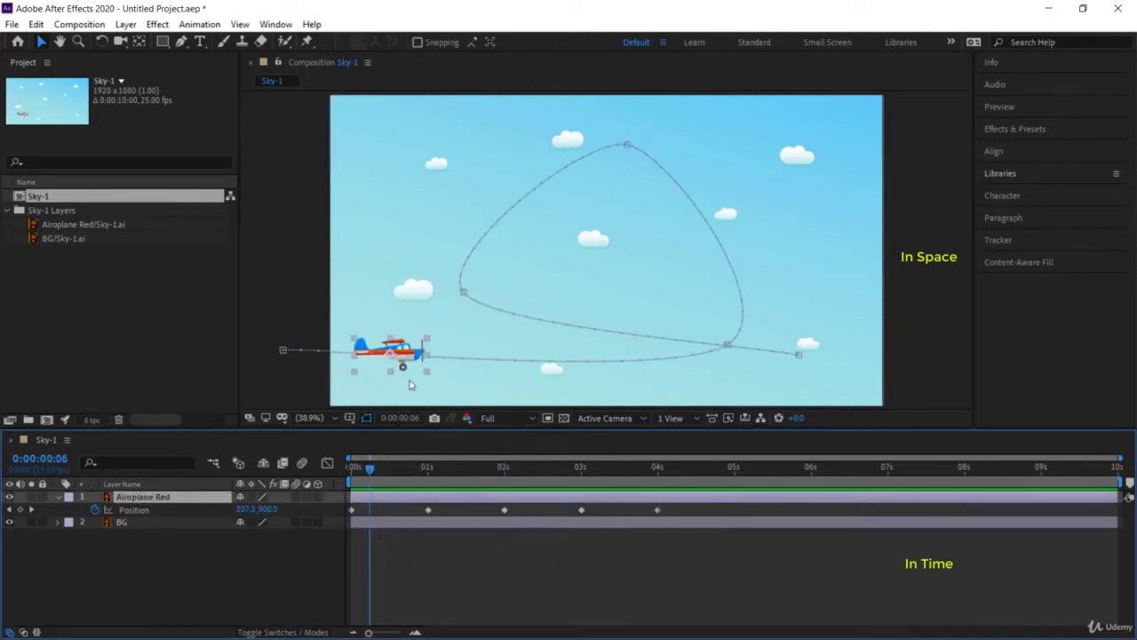
{"action": "left_click_drag", "start_coordinate": [366, 481], "coordinate": [459, 499]}
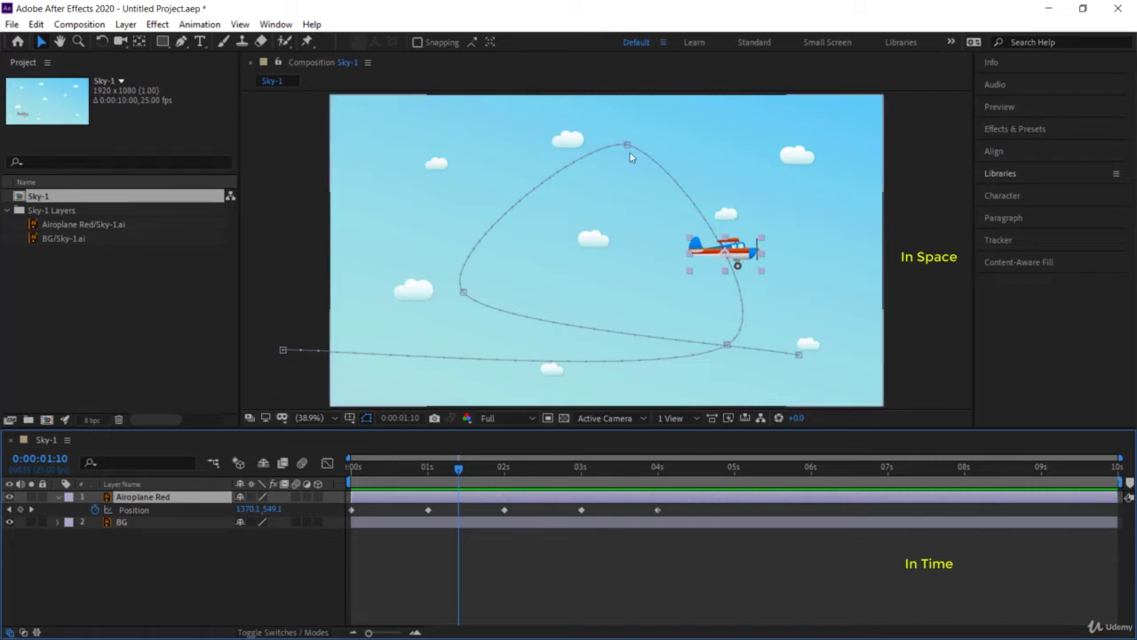
Step: Set the Airoplane Red layer's auto-orientation to Orient Along Path
{"action": "right_click", "coordinate": [171, 503]}
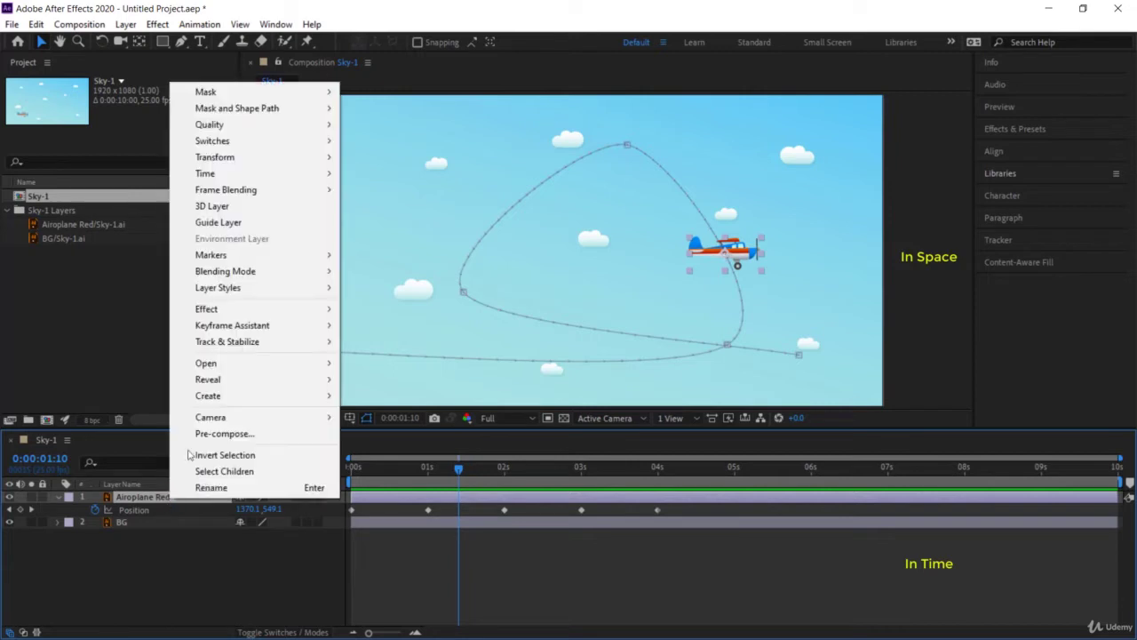
{"action": "mouse_move", "coordinate": [278, 158]}
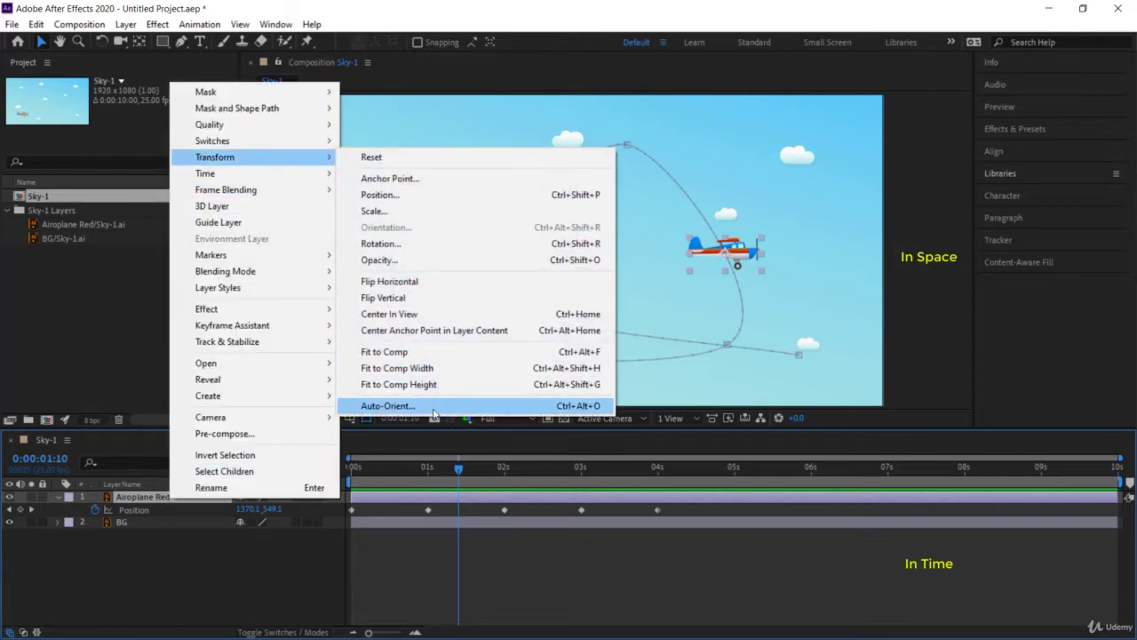
{"action": "left_click", "coordinate": [432, 409]}
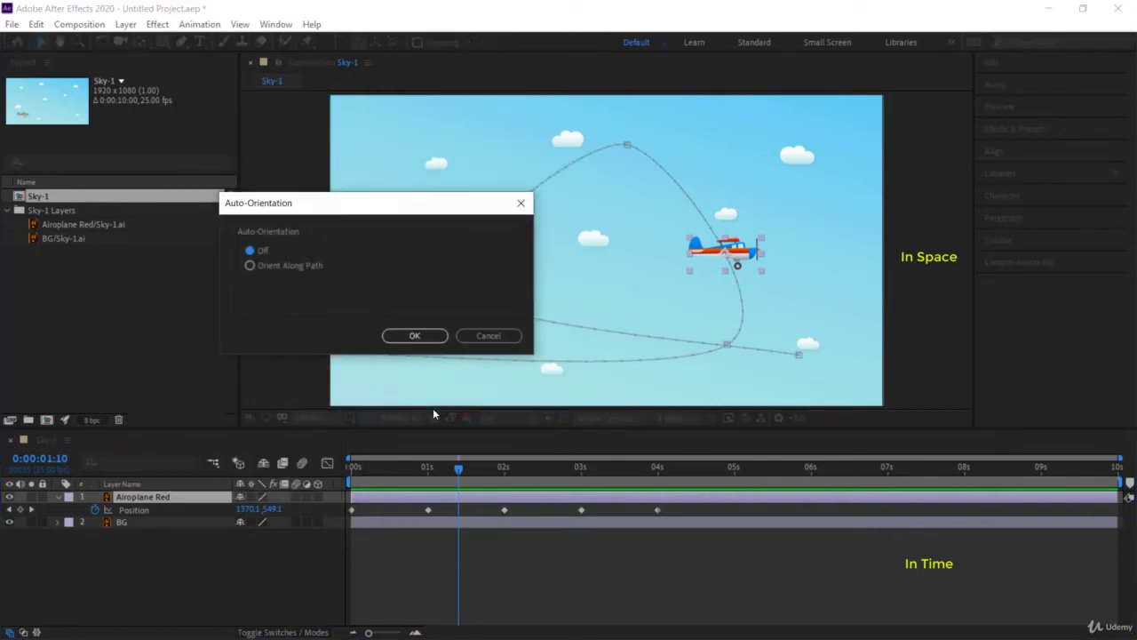
{"action": "left_click", "coordinate": [306, 264]}
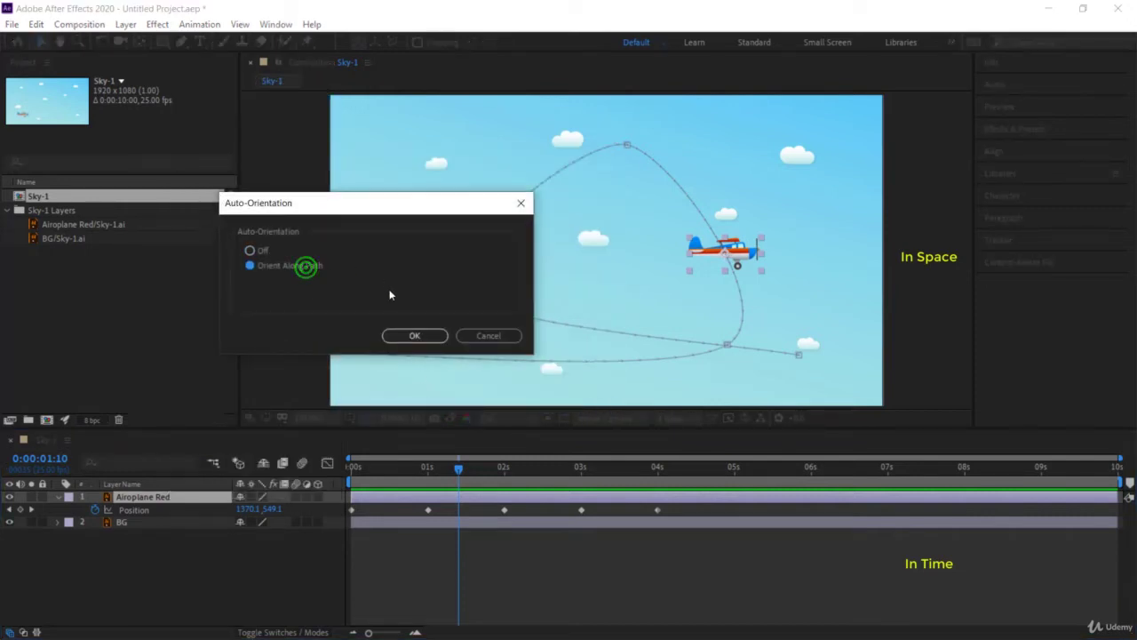
{"action": "left_click", "coordinate": [412, 337]}
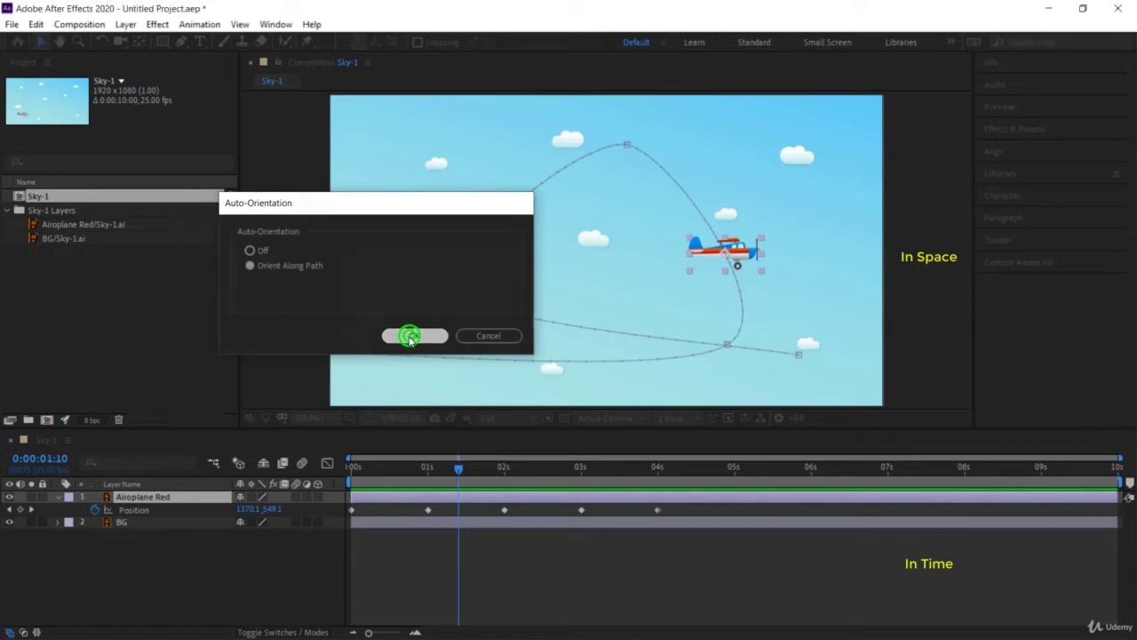
Step: Preview the animation from the start and scrub back to just before 2 seconds to check the airplane's orientation
{"action": "left_click_drag", "start_coordinate": [460, 468], "coordinate": [353, 468]}
{"action": "key", "text": "space"}
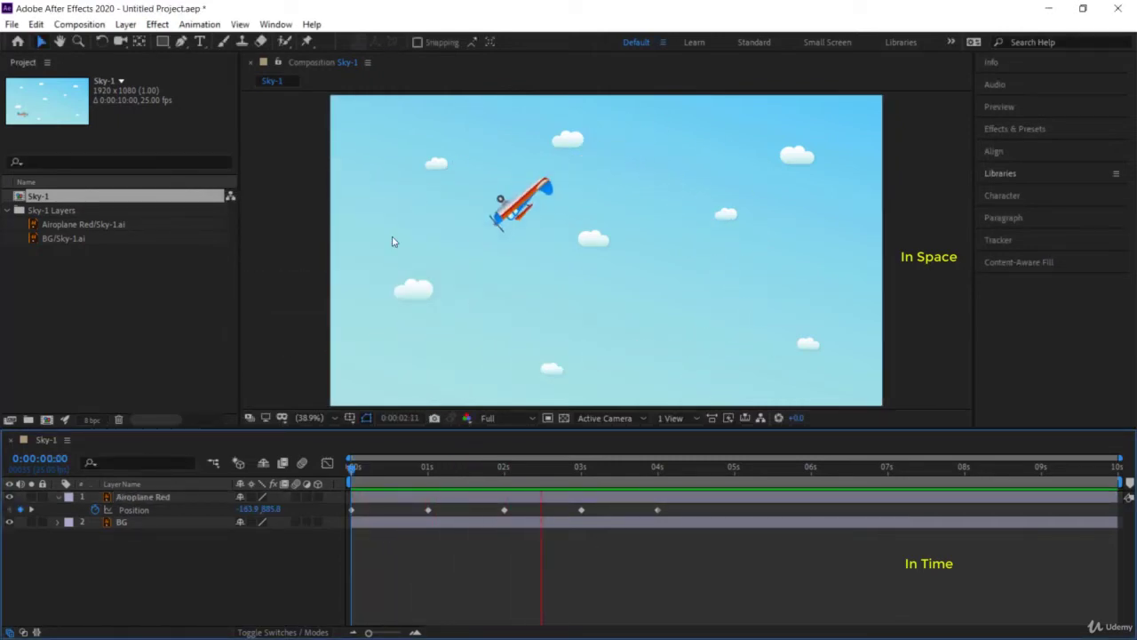
{"action": "left_click_drag", "start_coordinate": [636, 480], "coordinate": [500, 484]}
Step: Round the motion path at the 3-second keyframe by lengthening and angling its curve handles and shifting the point down and outward
{"action": "left_click", "coordinate": [190, 498]}
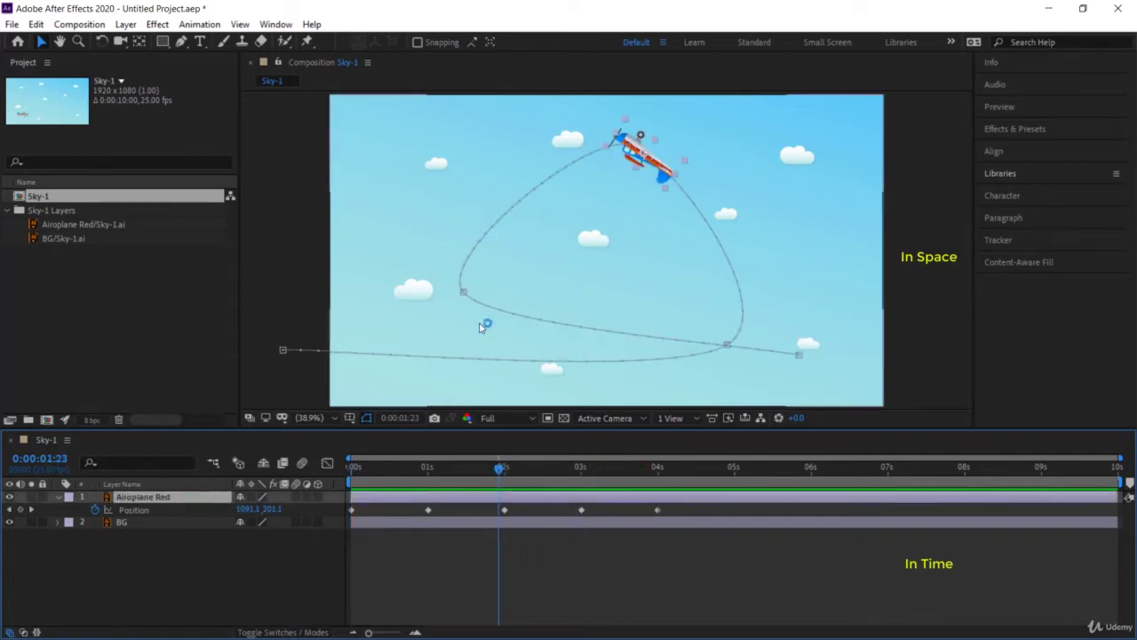
{"action": "left_click", "coordinate": [371, 424]}
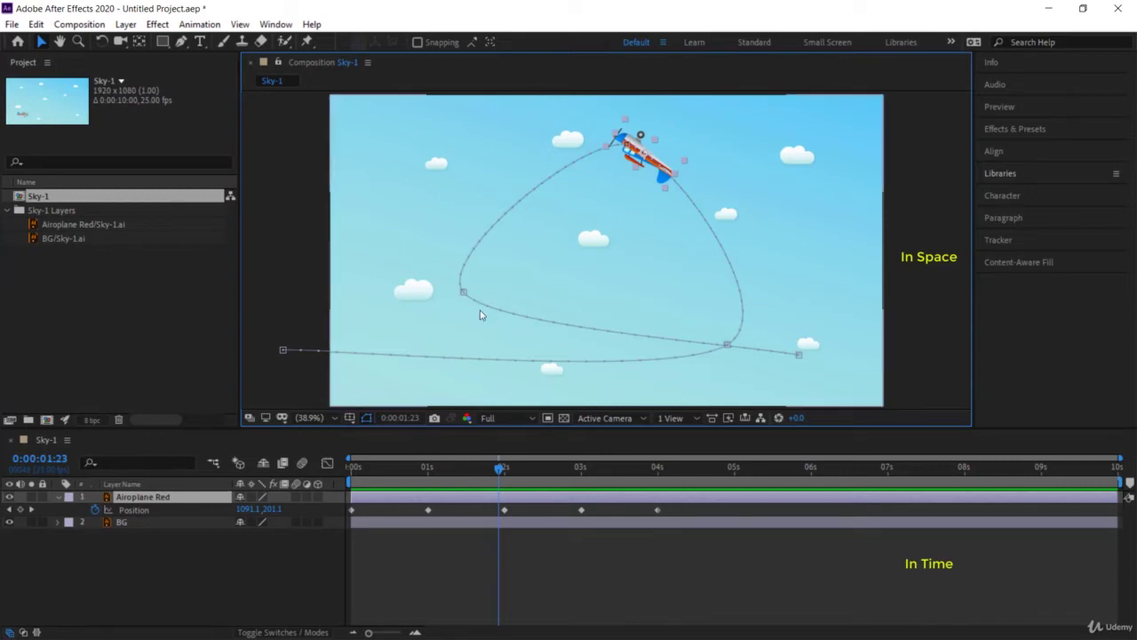
{"action": "left_click", "coordinate": [464, 293]}
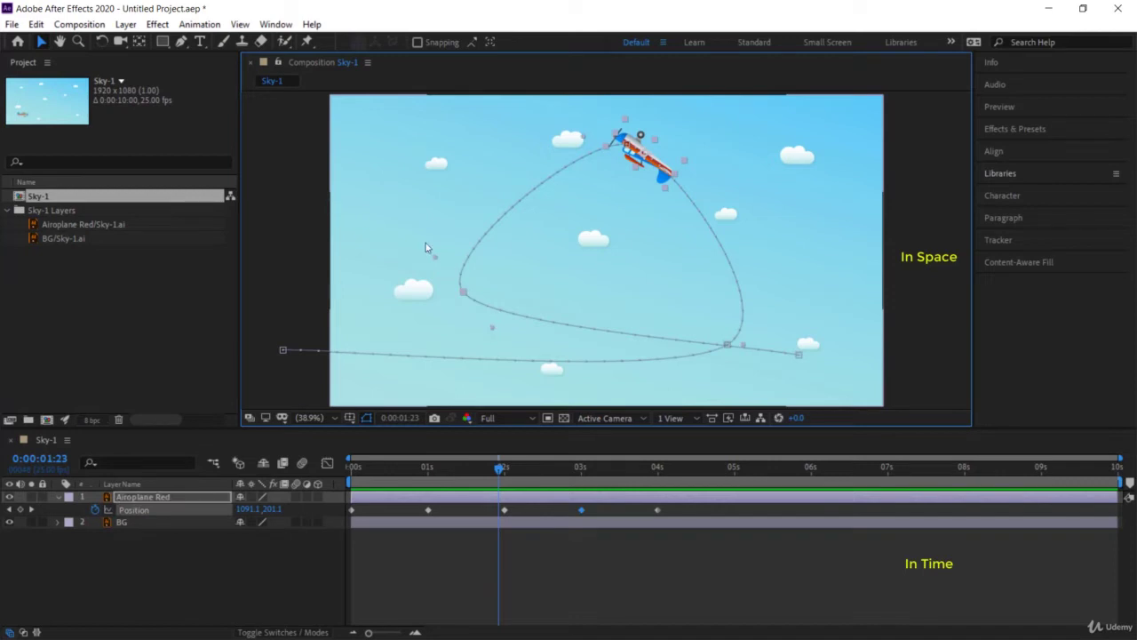
{"action": "left_click_drag", "start_coordinate": [491, 333], "coordinate": [466, 356]}
{"action": "left_click_drag", "start_coordinate": [462, 248], "coordinate": [460, 138]}
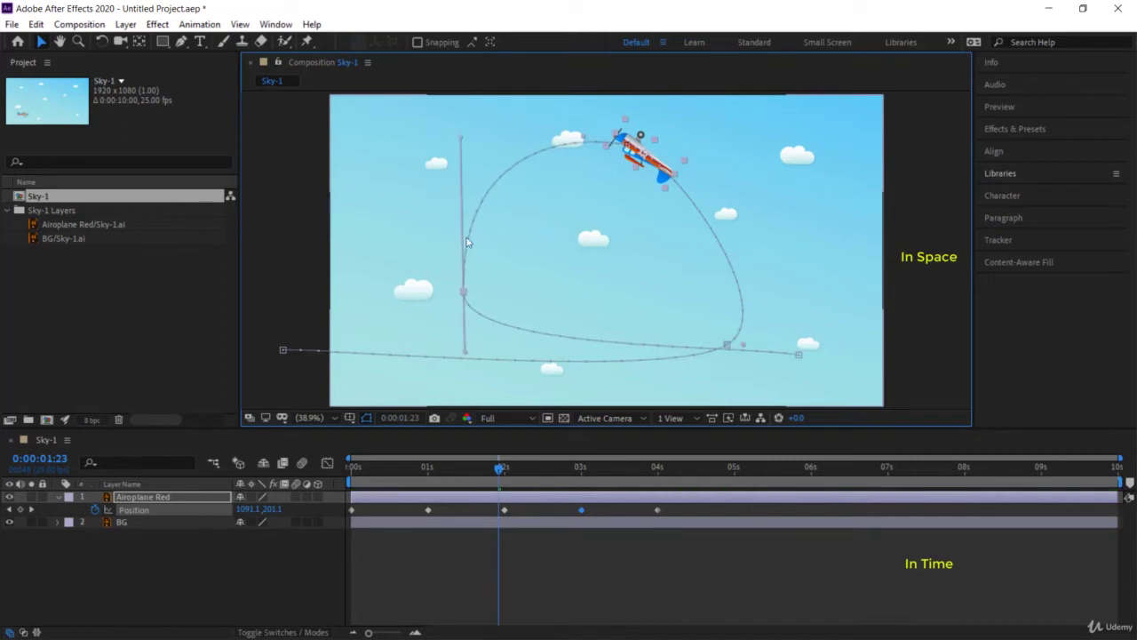
{"action": "left_click_drag", "start_coordinate": [468, 356], "coordinate": [501, 362]}
{"action": "left_click_drag", "start_coordinate": [464, 293], "coordinate": [434, 307]}
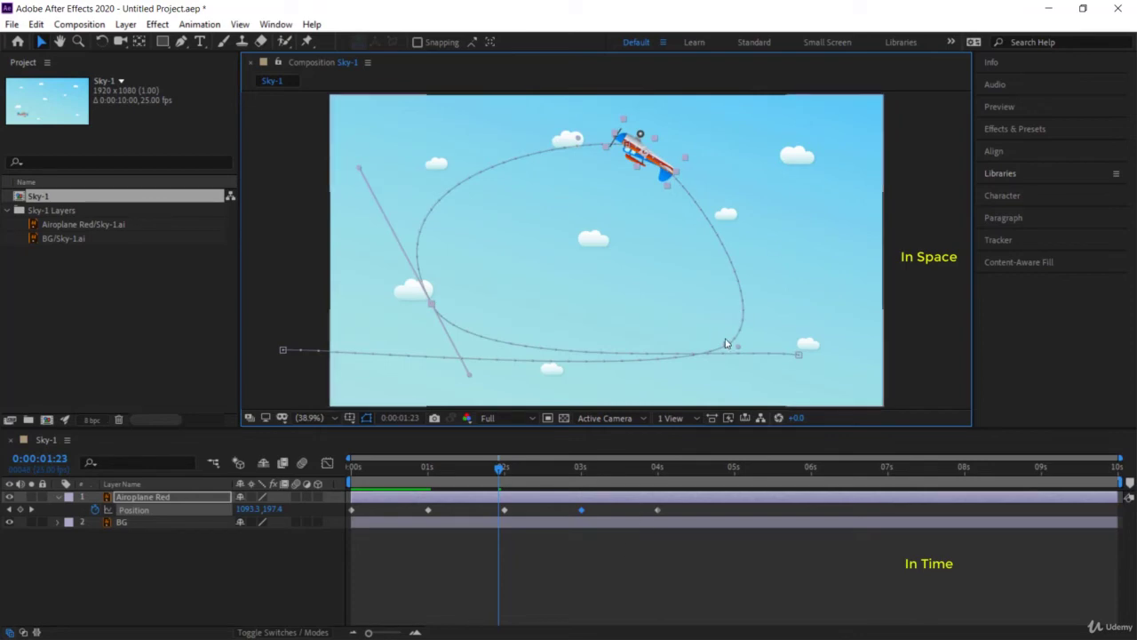
Step: Widen the loop by moving the 1-second path point up and to the right and pulling its curve handle steeply downward
{"action": "left_click_drag", "start_coordinate": [730, 351], "coordinate": [784, 255]}
{"action": "left_click_drag", "start_coordinate": [725, 288], "coordinate": [764, 405]}
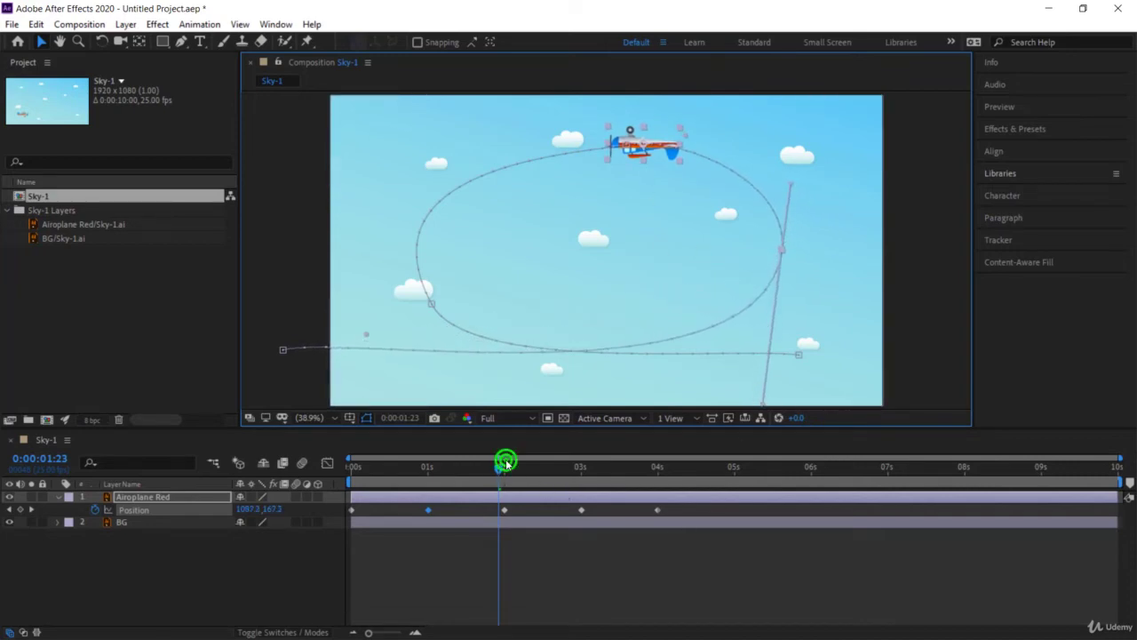
{"action": "left_click_drag", "start_coordinate": [503, 471], "coordinate": [545, 480]}
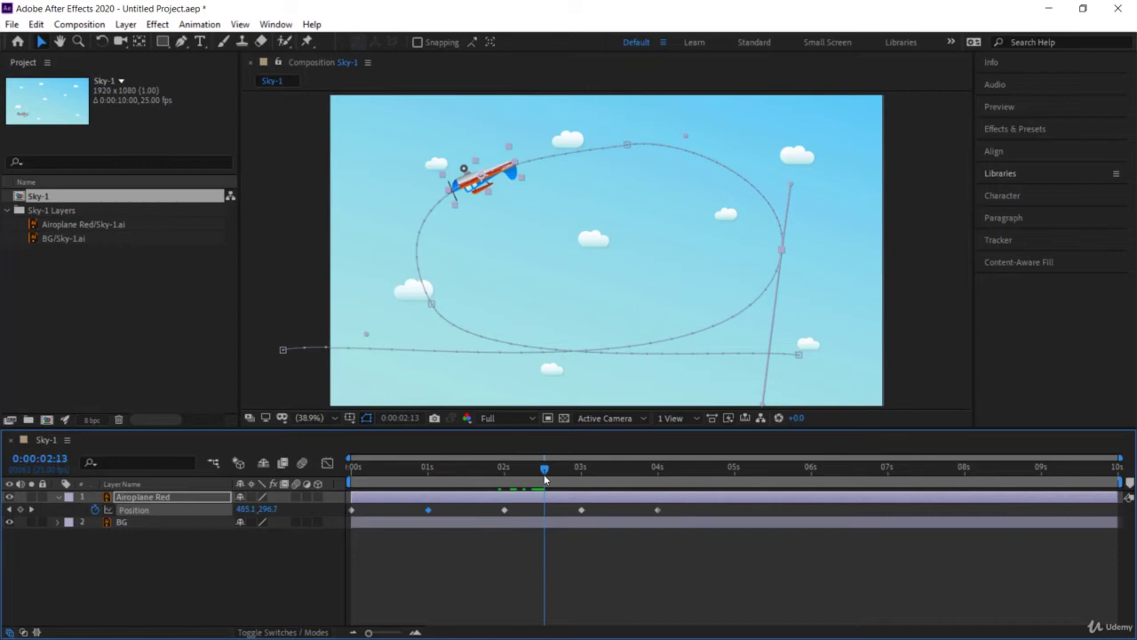
Step: Smooth the top of the loop by adjusting the 2-second point's curve handle, and nudge the path's end point slightly upward
{"action": "left_click", "coordinate": [630, 145]}
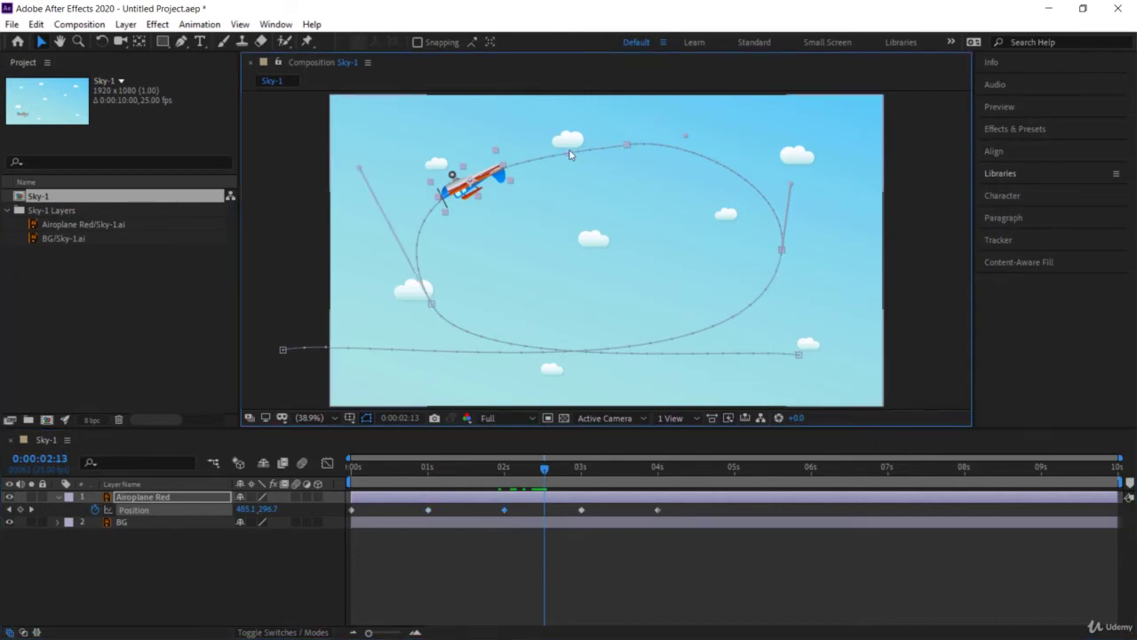
{"action": "left_click_drag", "start_coordinate": [571, 155], "coordinate": [552, 141]}
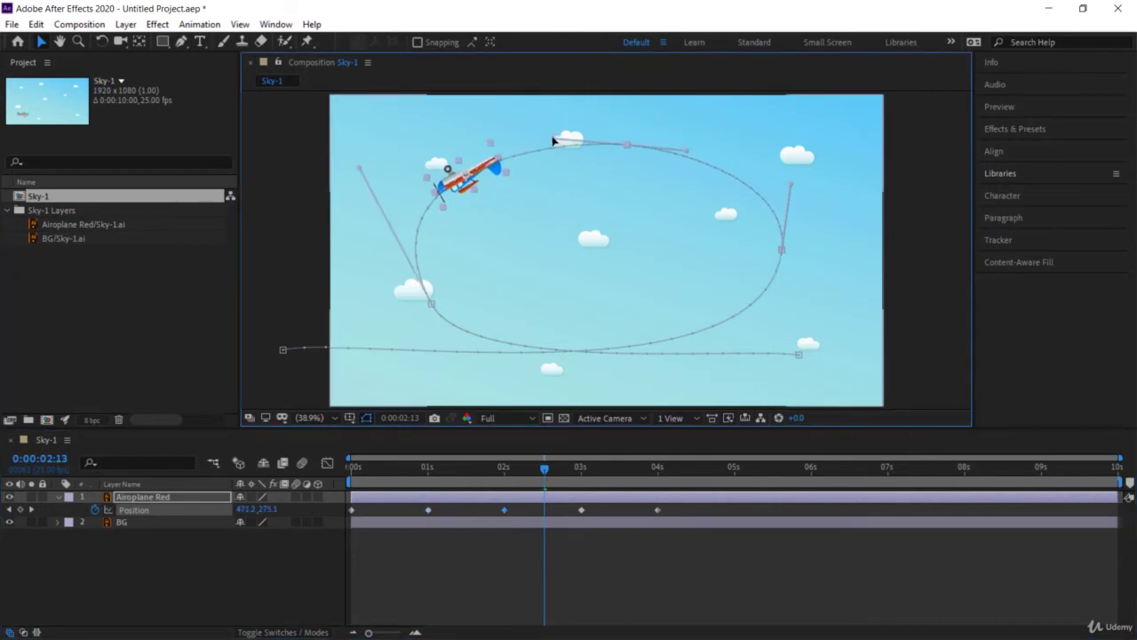
{"action": "left_click", "coordinate": [799, 353]}
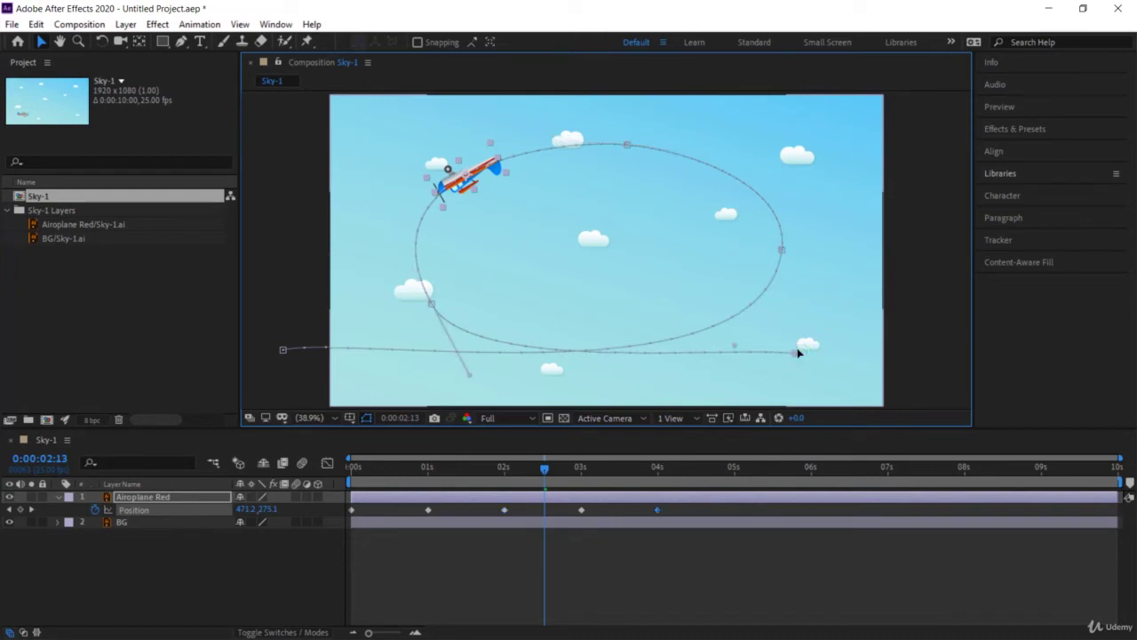
Step: Preview the reshaped flight path from the start and scrub to just past 3 seconds to check the loop
{"action": "left_click_drag", "start_coordinate": [521, 464], "coordinate": [353, 467]}
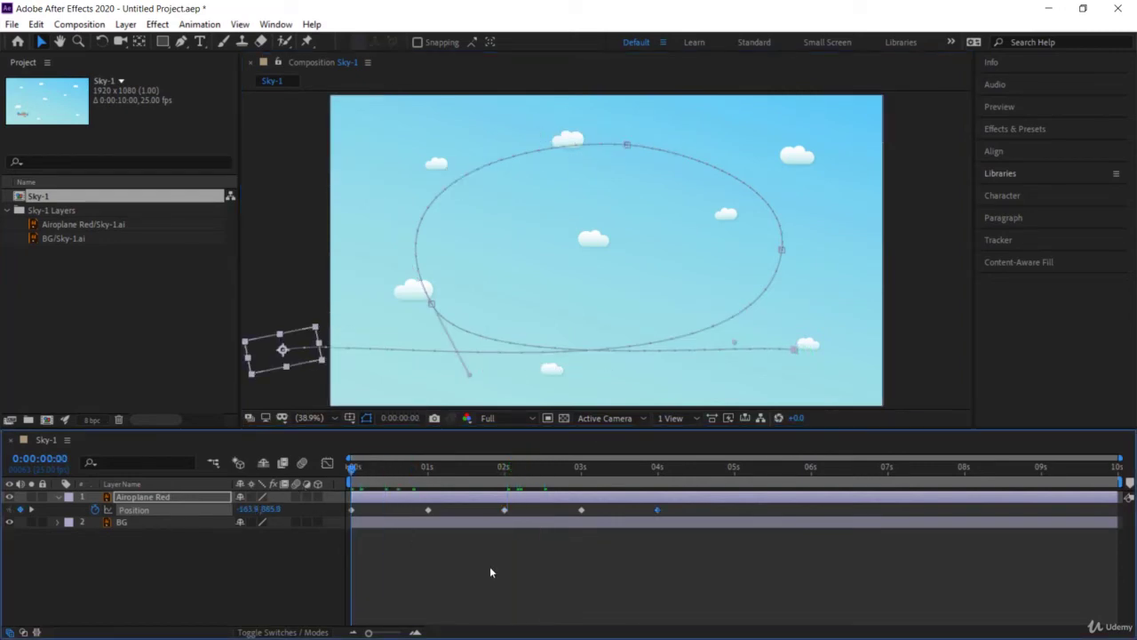
{"action": "left_click", "coordinate": [502, 578]}
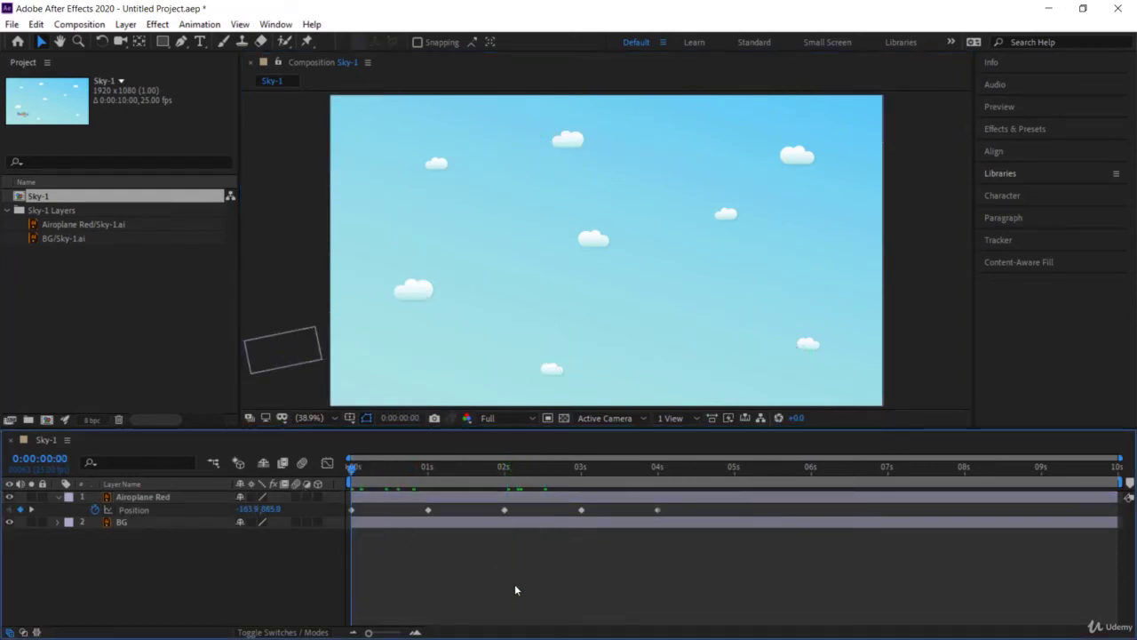
{"action": "key", "text": "space"}
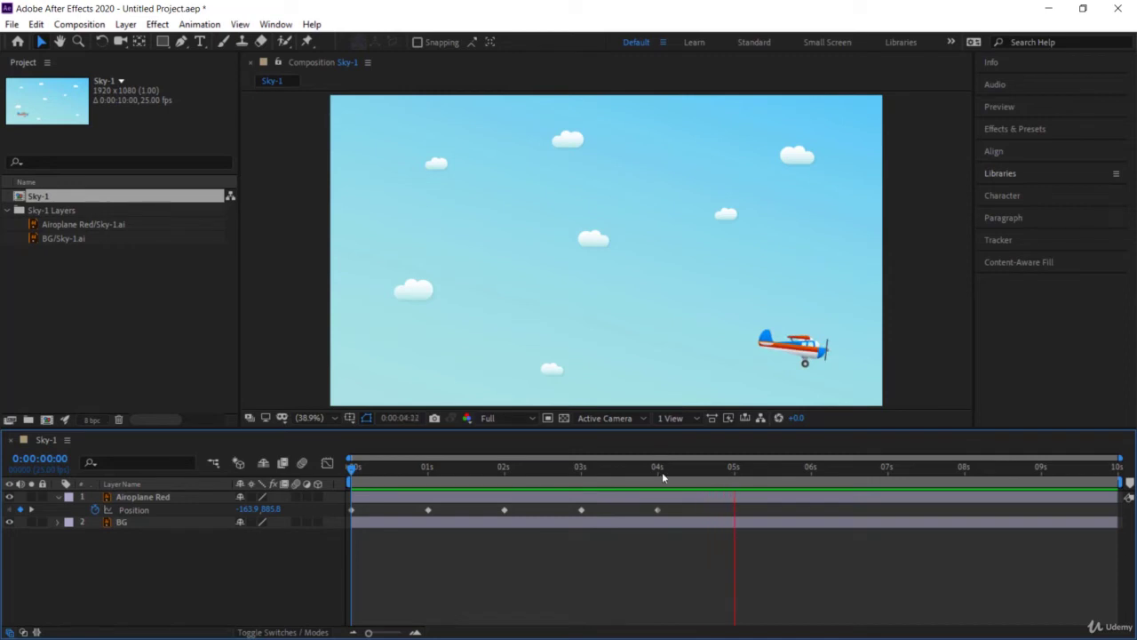
{"action": "left_click_drag", "start_coordinate": [620, 471], "coordinate": [593, 502]}
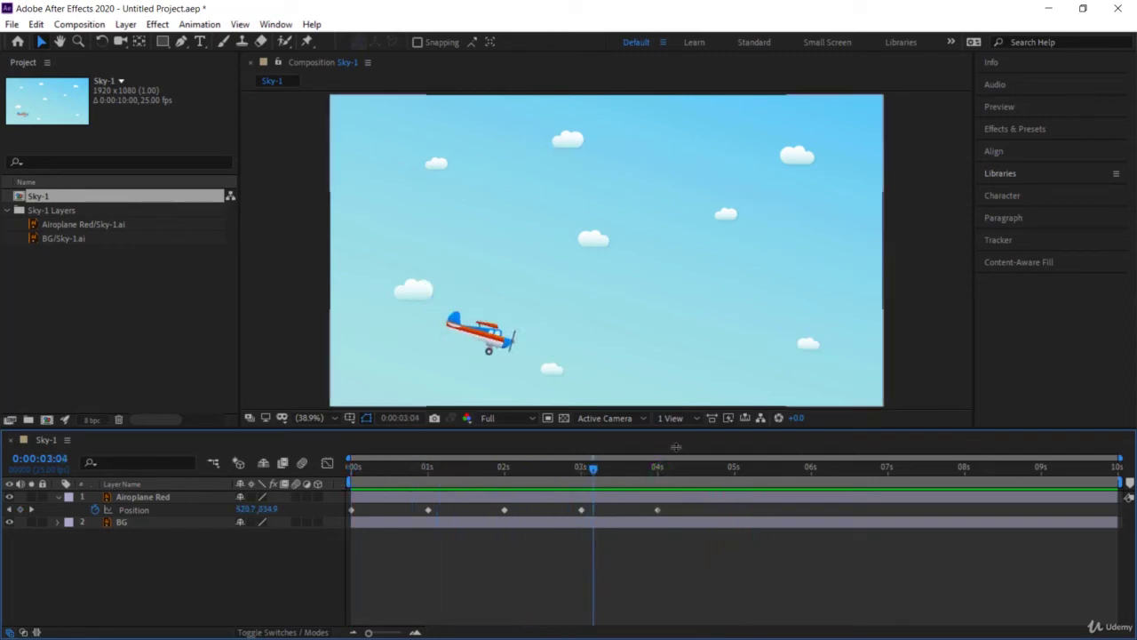
Step: Add a position keyframe at 5 seconds with the airplane moved to the upper middle of the sky, inside the first loop
{"action": "left_click_drag", "start_coordinate": [593, 471], "coordinate": [734, 512]}
{"action": "left_click", "coordinate": [129, 499]}
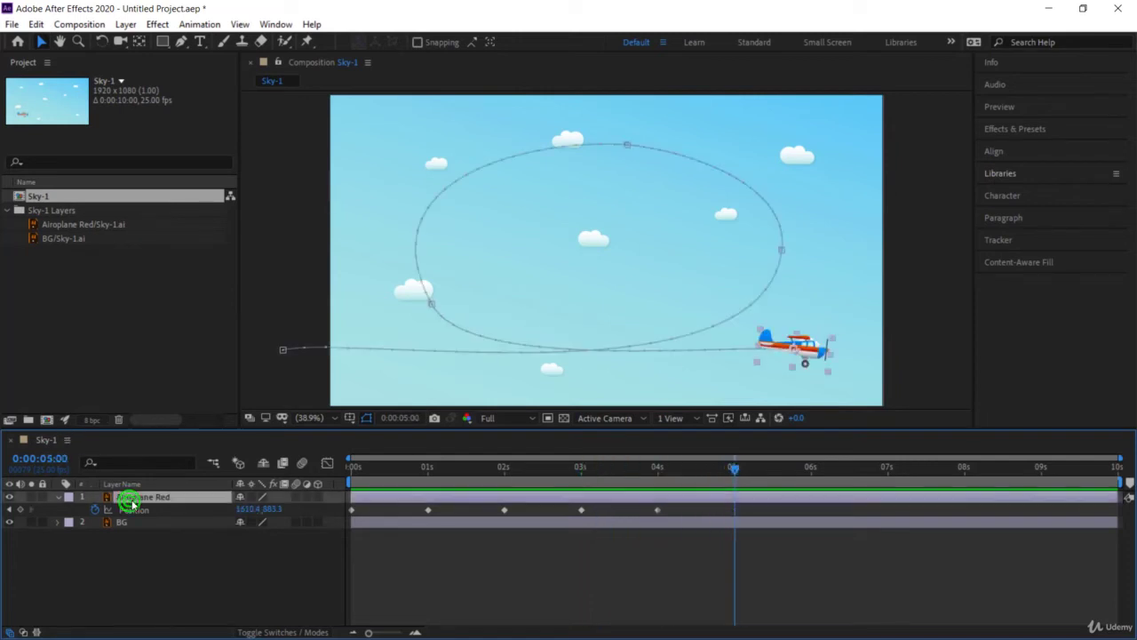
{"action": "left_click", "coordinate": [815, 354]}
{"action": "left_click_drag", "start_coordinate": [833, 332], "coordinate": [620, 202]}
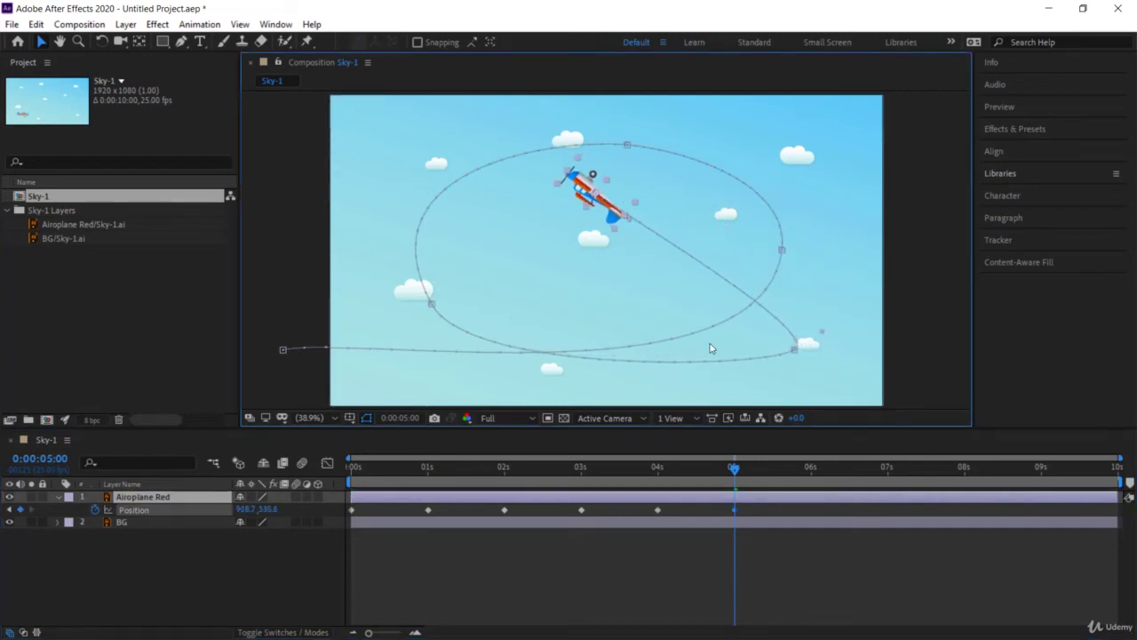
Step: Add position keyframes with the airplane below and left of the 5-second point at 0:00:05:24, and beyond the frame's right edge at 7 seconds
{"action": "left_click_drag", "start_coordinate": [736, 470], "coordinate": [809, 489]}
{"action": "left_click", "coordinate": [582, 189]}
{"action": "left_click_drag", "start_coordinate": [567, 210], "coordinate": [552, 356]}
{"action": "left_click_drag", "start_coordinate": [528, 312], "coordinate": [526, 311]}
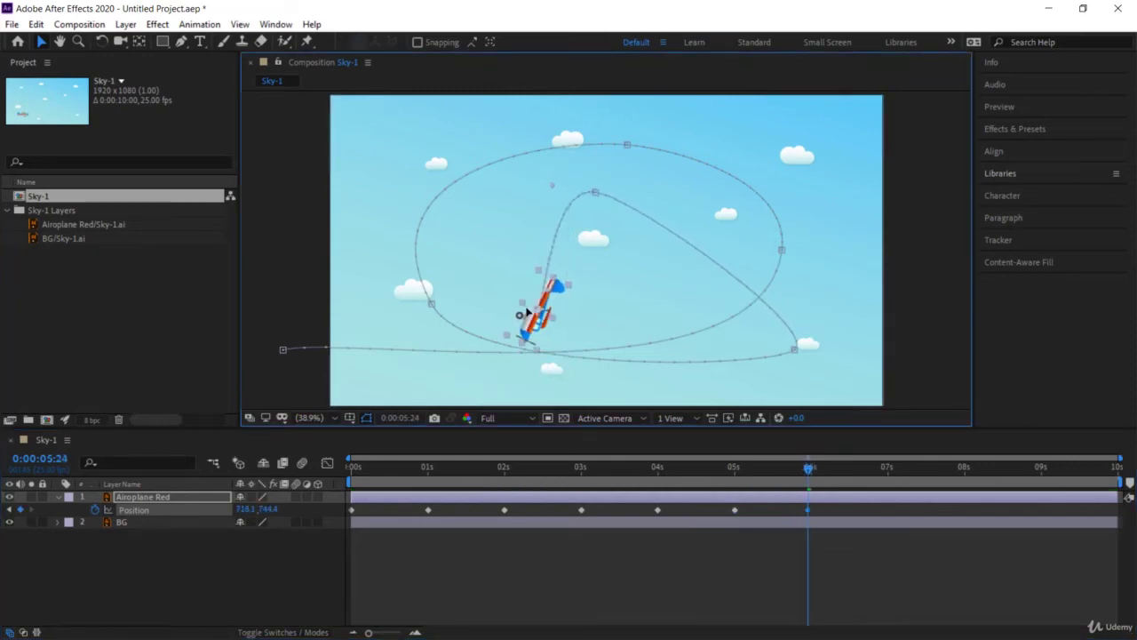
{"action": "left_click_drag", "start_coordinate": [862, 468], "coordinate": [887, 471]}
{"action": "left_click_drag", "start_coordinate": [540, 304], "coordinate": [938, 321]}
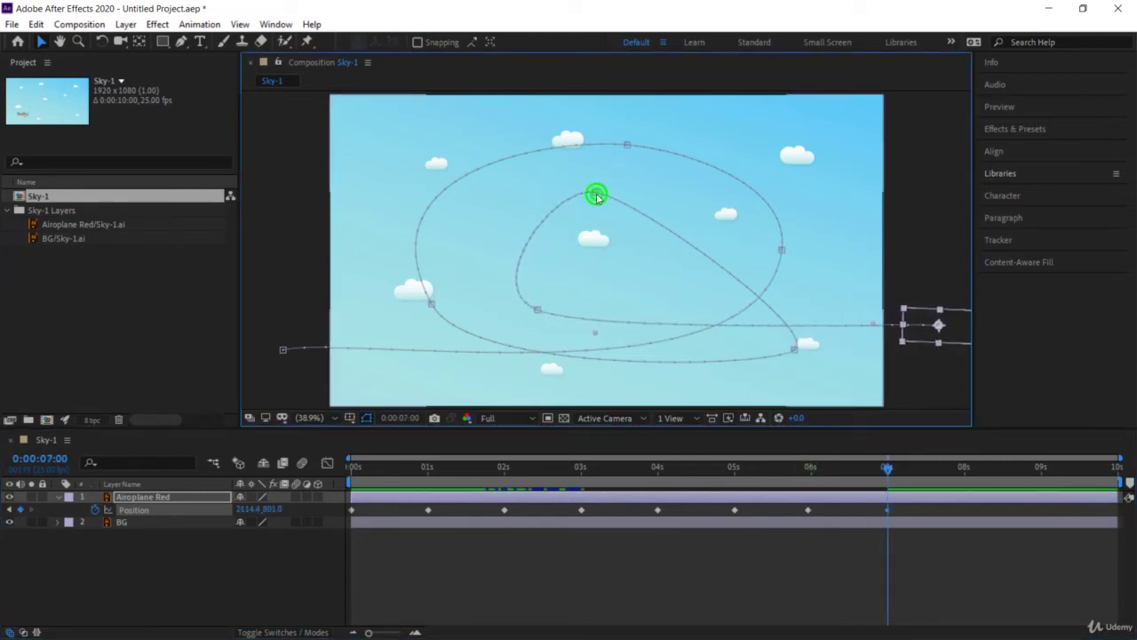
Step: Round the second loop by lengthening the curve handles of its last two inner path points and shifting the lower point left
{"action": "left_click_drag", "start_coordinate": [639, 199], "coordinate": [672, 197]}
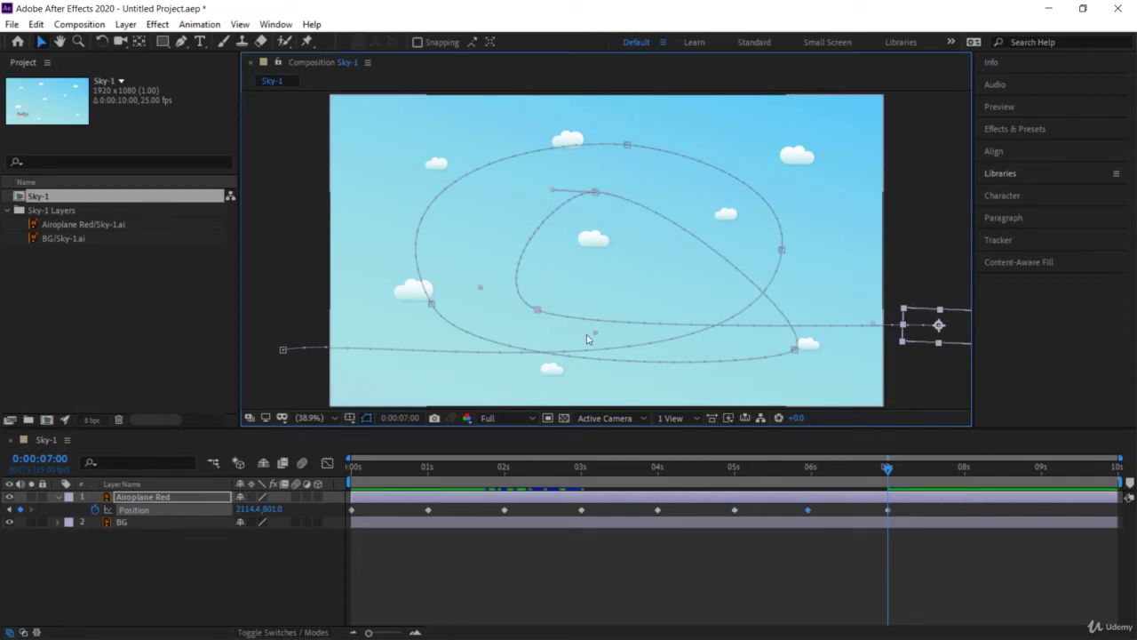
{"action": "left_click_drag", "start_coordinate": [604, 335], "coordinate": [624, 341]}
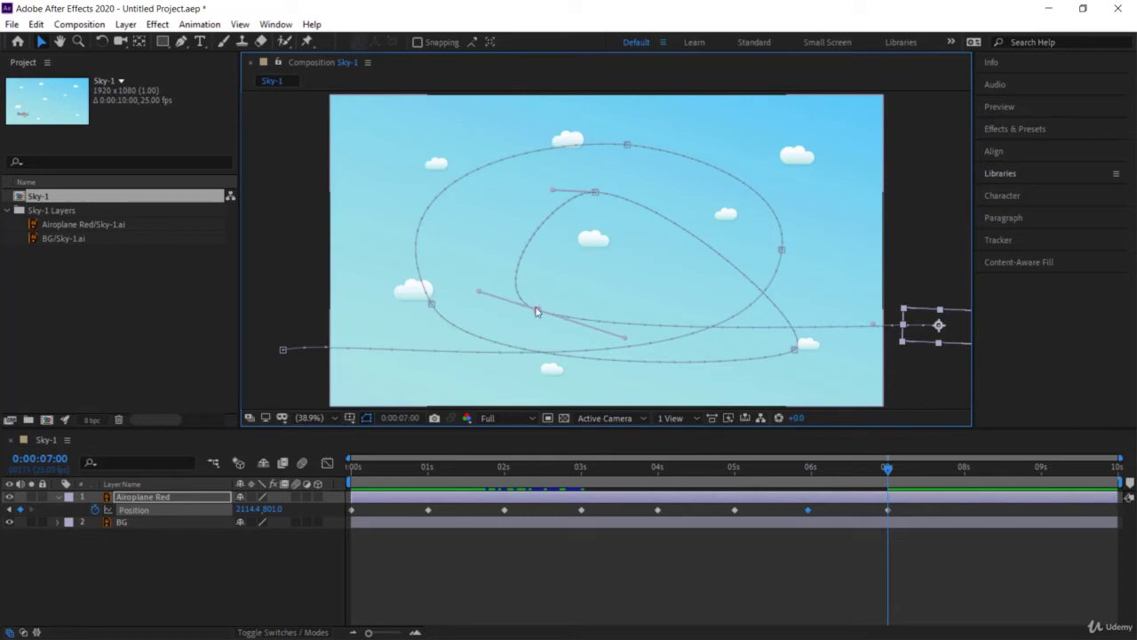
{"action": "left_click_drag", "start_coordinate": [512, 309], "coordinate": [506, 305]}
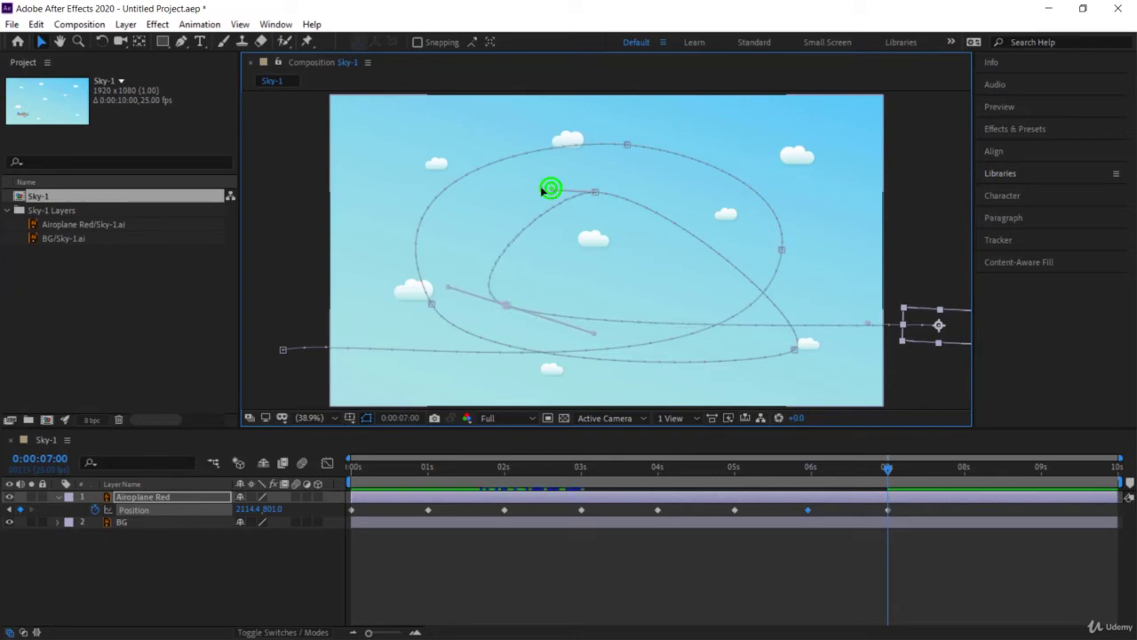
{"action": "left_click_drag", "start_coordinate": [542, 189], "coordinate": [469, 182]}
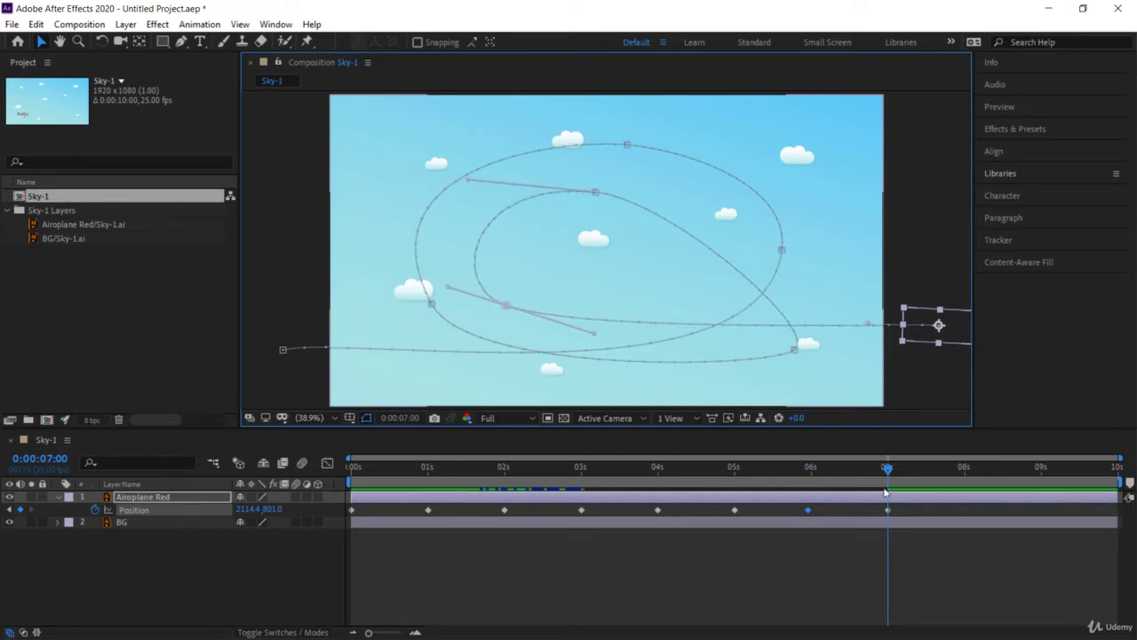
Step: Preview the extended flight path from the start, and scrub to 0:00:02:15 to check the airplane's speed
{"action": "left_click_drag", "start_coordinate": [887, 469], "coordinate": [459, 470]}
{"action": "left_click_drag", "start_coordinate": [458, 541], "coordinate": [276, 559]}
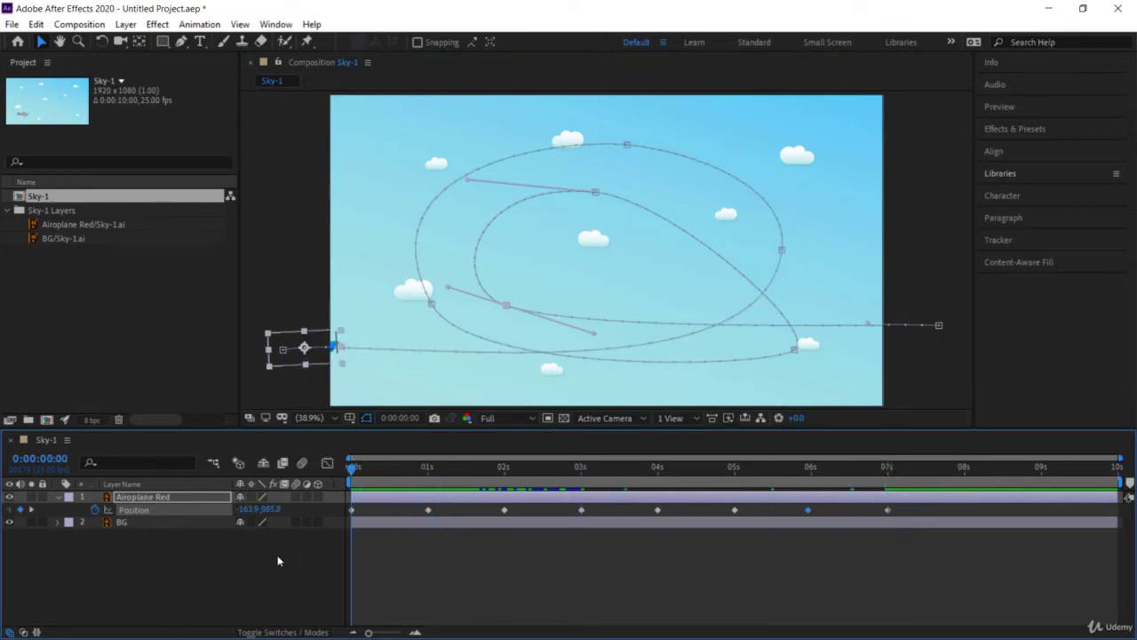
{"action": "left_click", "coordinate": [528, 566]}
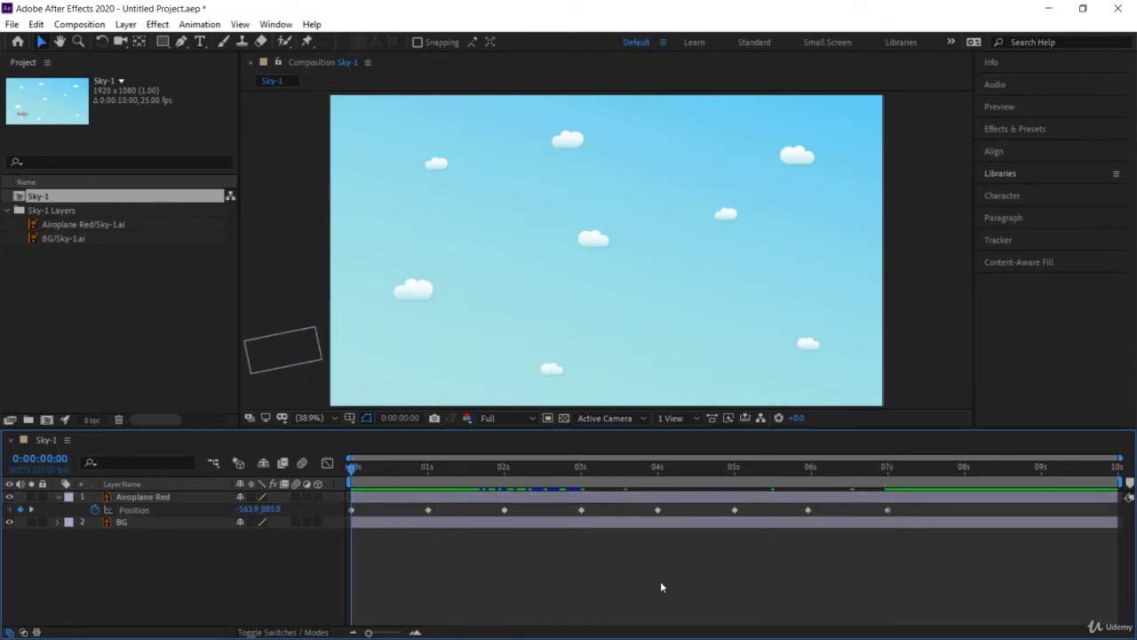
{"action": "key", "text": "space"}
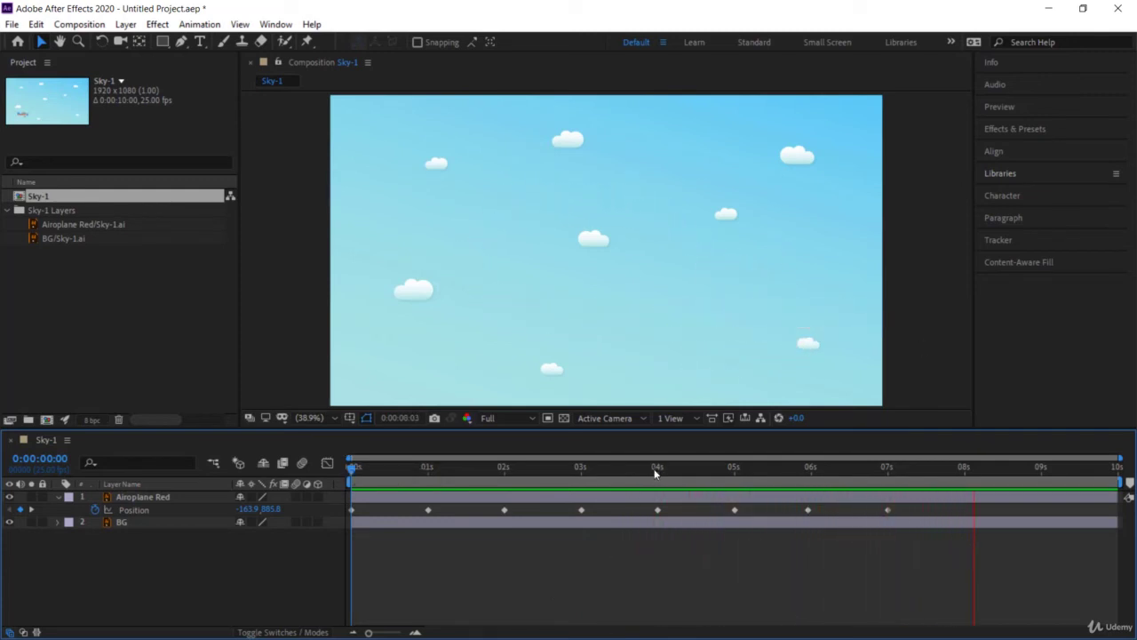
{"action": "left_click_drag", "start_coordinate": [655, 474], "coordinate": [280, 509]}
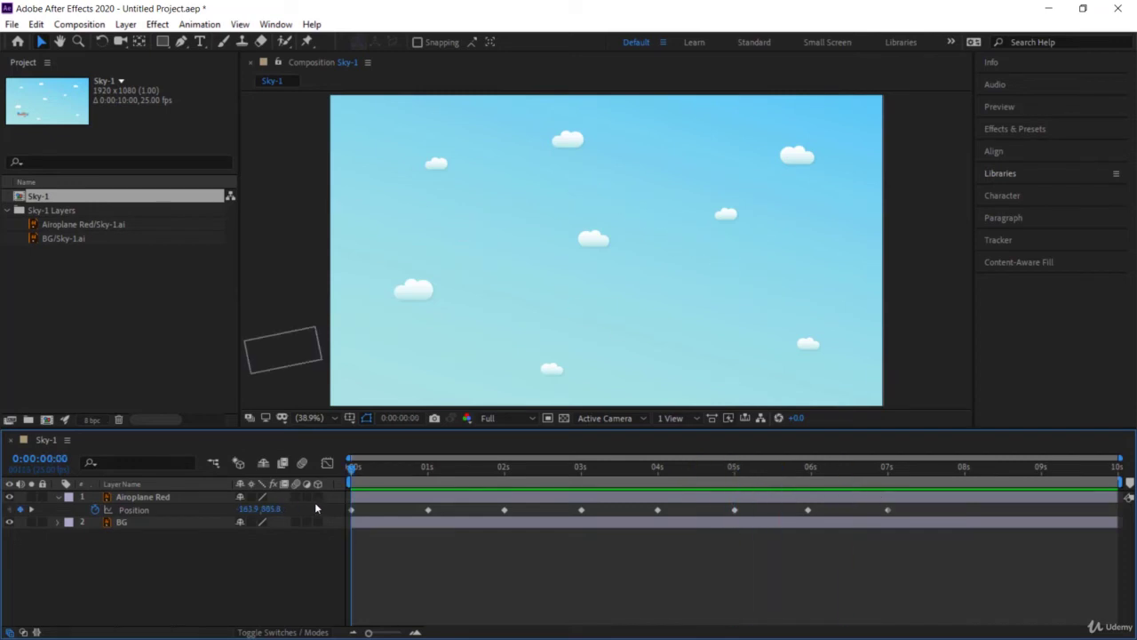
{"action": "left_click_drag", "start_coordinate": [355, 507], "coordinate": [551, 536]}
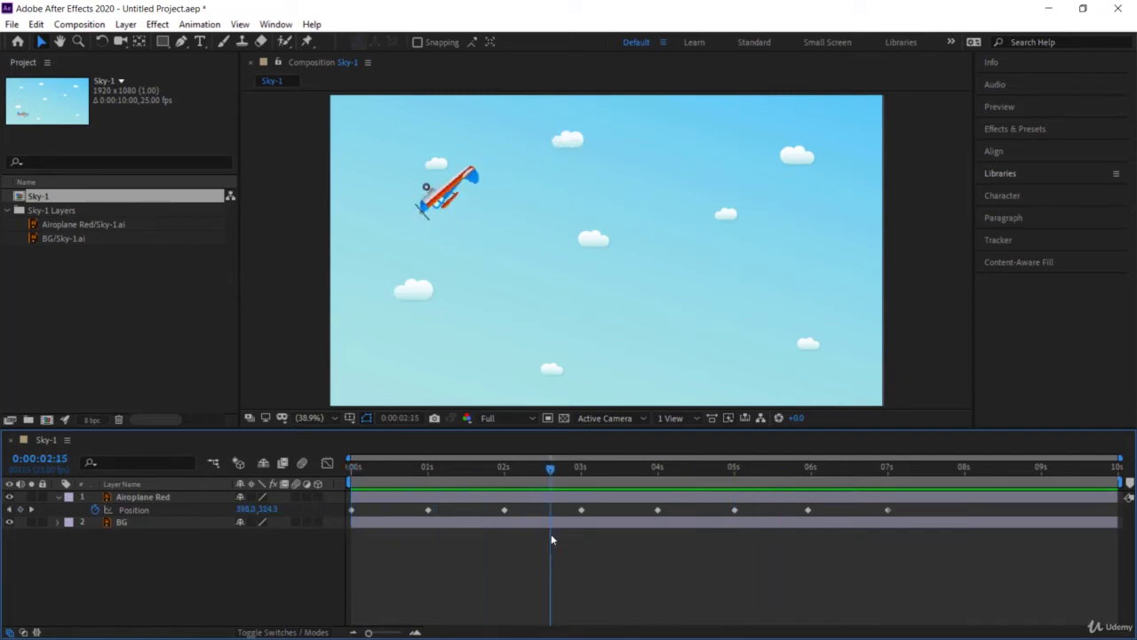
Step: Move the airplane's 3-second position keyframe earlier, to about 2.5 seconds, to speed up the descent of the first loop
{"action": "left_click", "coordinate": [165, 498]}
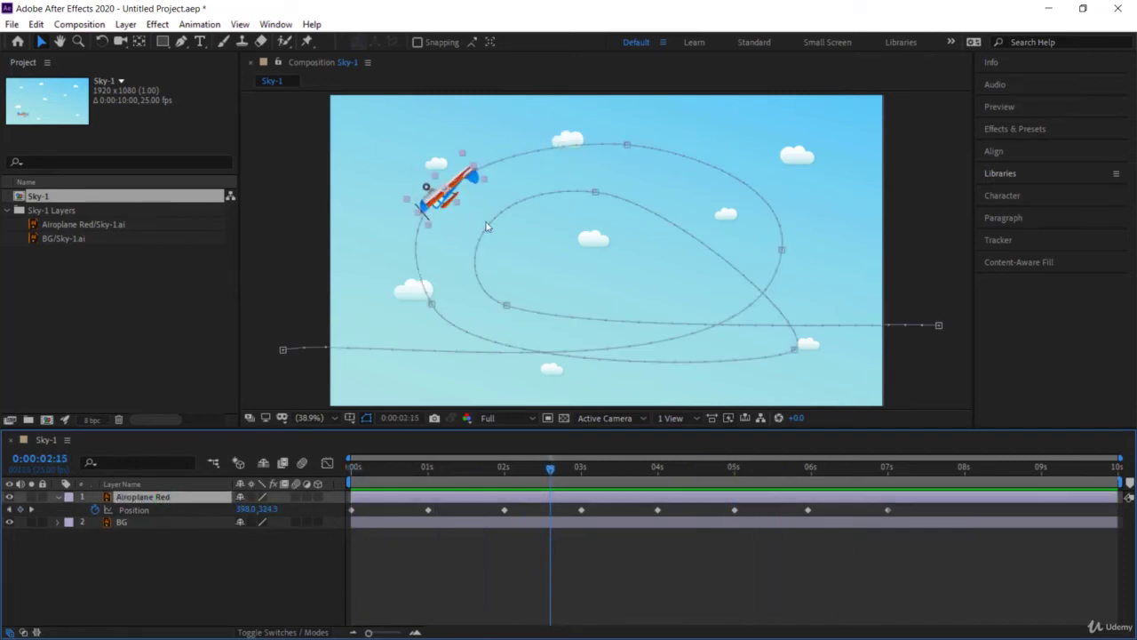
{"action": "left_click", "coordinate": [628, 146]}
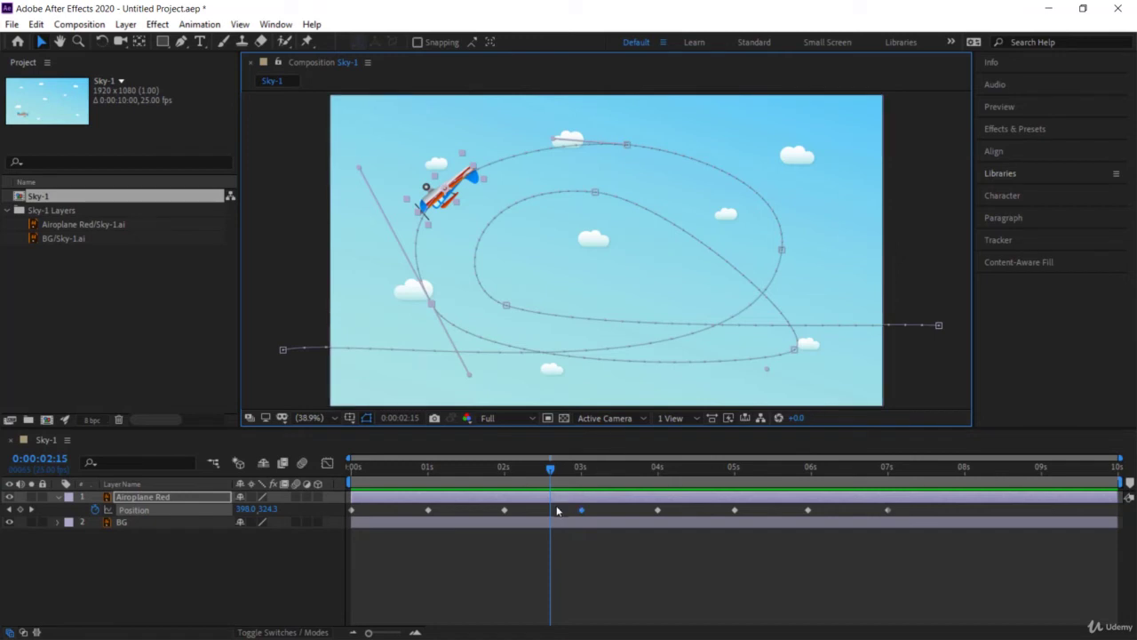
{"action": "left_click", "coordinate": [505, 511]}
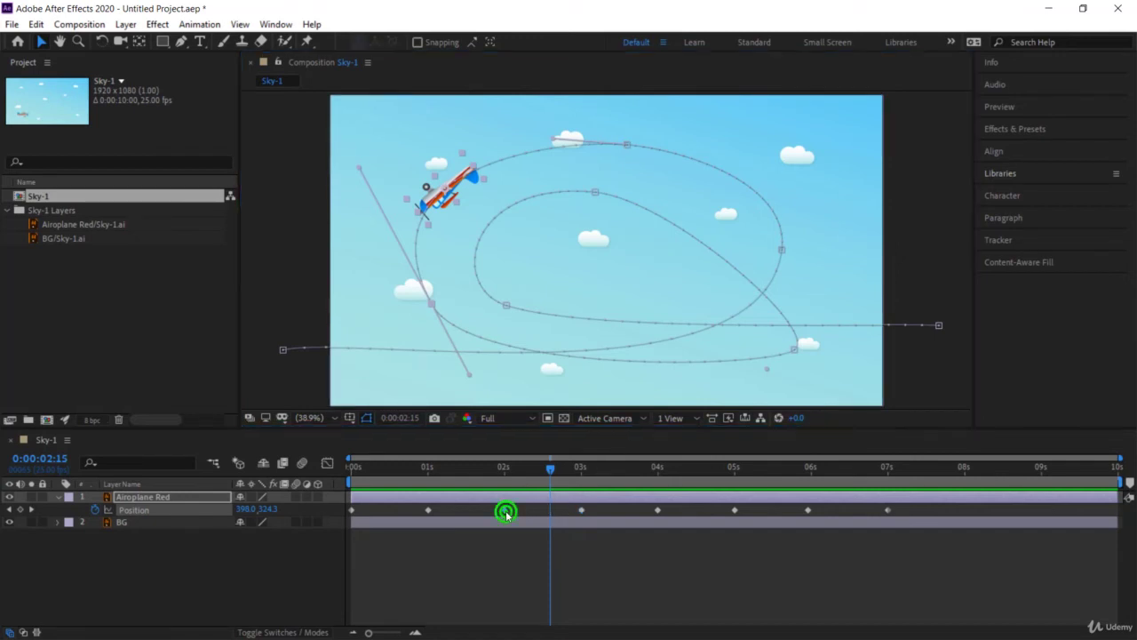
{"action": "mouse_move", "coordinate": [581, 516]}
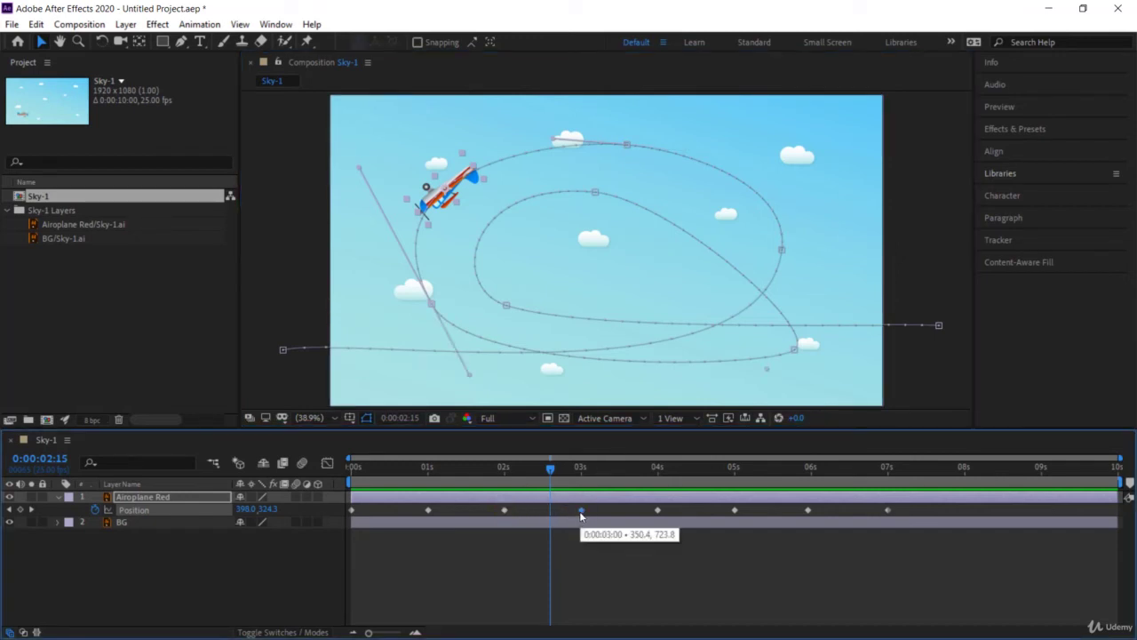
{"action": "left_click_drag", "start_coordinate": [560, 513], "coordinate": [548, 512]}
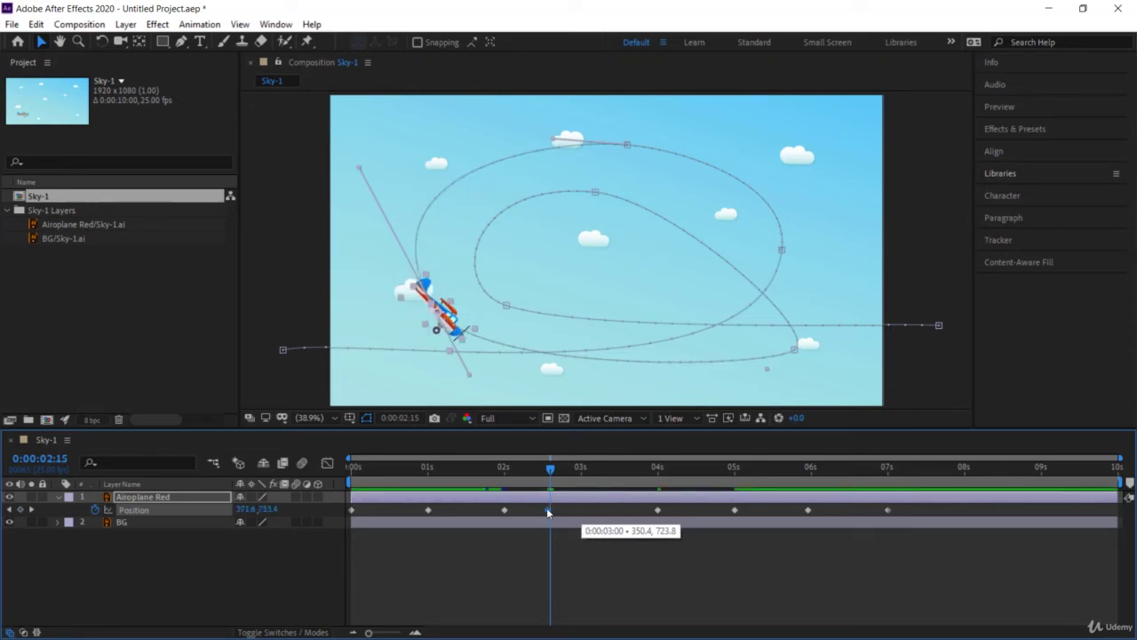
Step: Preview the retimed first loop from 0:00:01:18
{"action": "left_click_drag", "start_coordinate": [575, 471], "coordinate": [480, 478]}
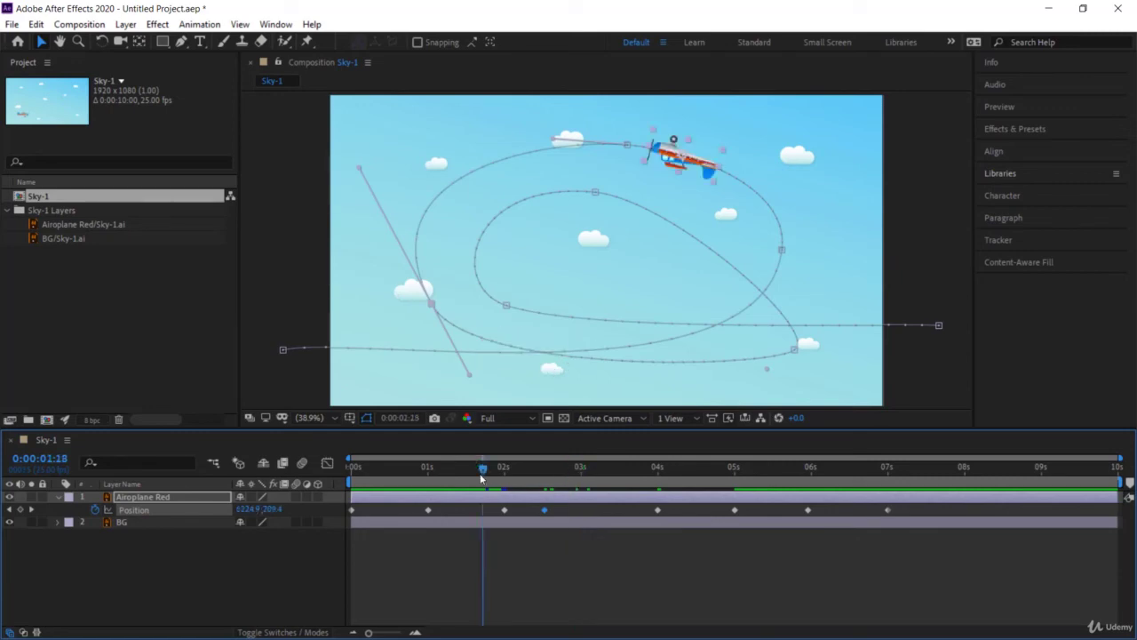
{"action": "left_click", "coordinate": [518, 563]}
{"action": "key", "text": "space"}
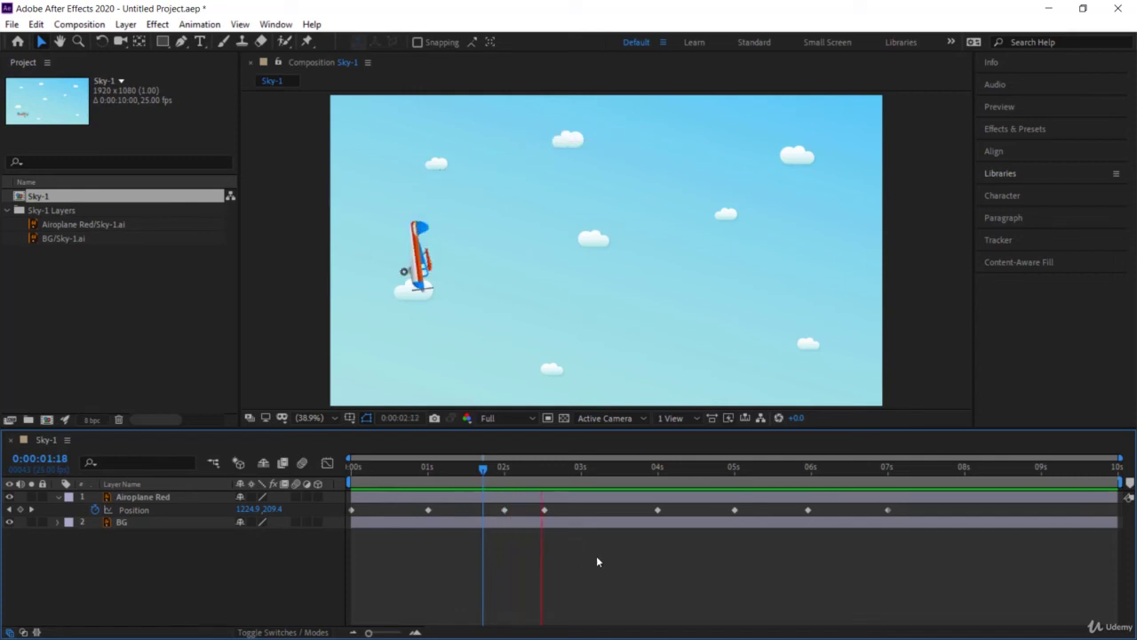
Step: Move the airplane's position keyframe near 6 seconds earlier, to about 5.6 seconds, to speed up the second loop
{"action": "left_click_drag", "start_coordinate": [481, 467], "coordinate": [659, 485]}
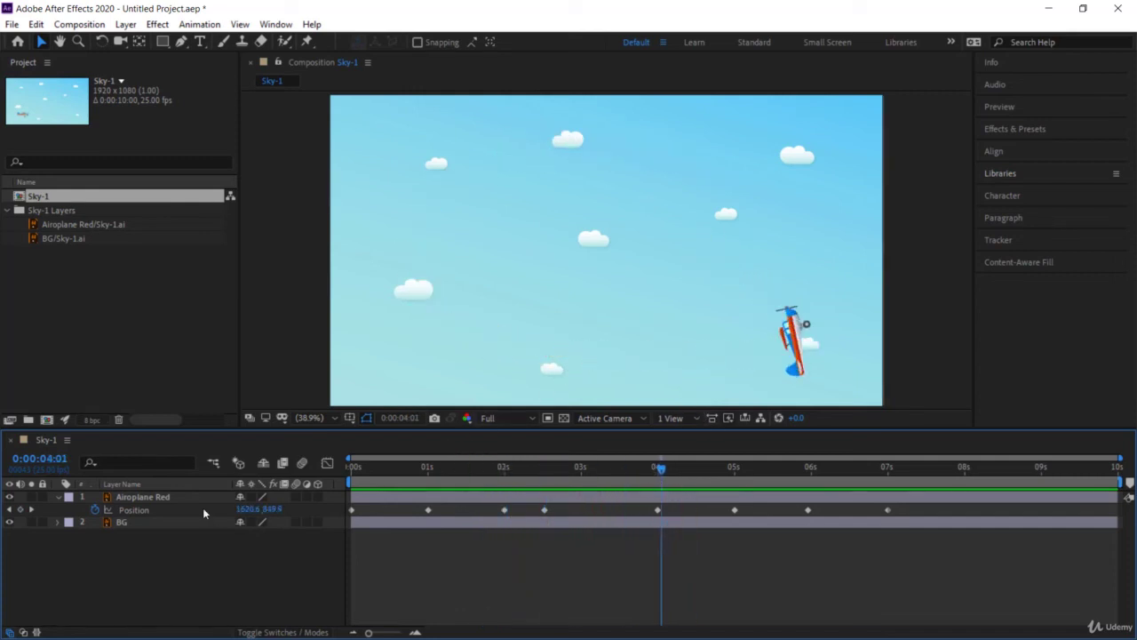
{"action": "left_click", "coordinate": [116, 499]}
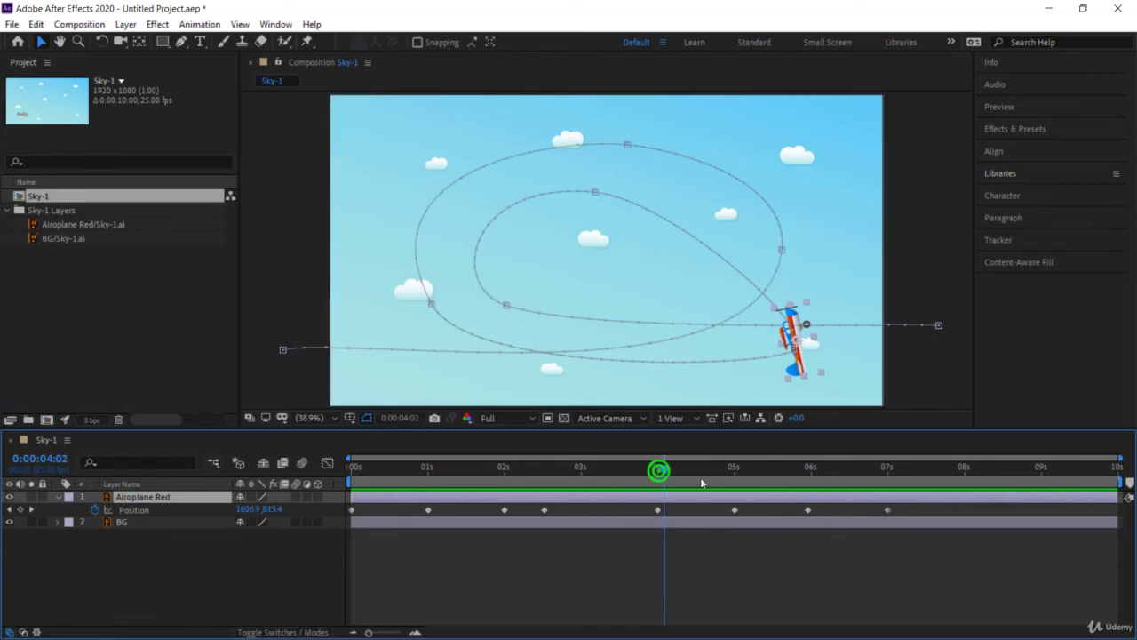
{"action": "left_click_drag", "start_coordinate": [702, 483], "coordinate": [781, 512]}
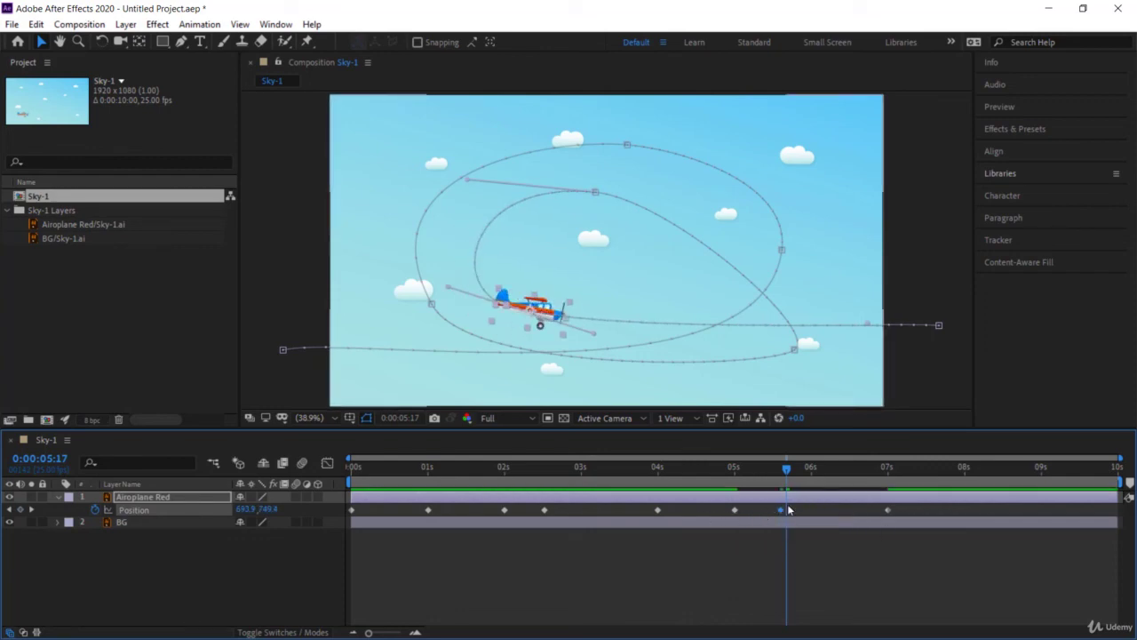
Step: Preview the retimed second loop from 0:00:04:19
{"action": "left_click_drag", "start_coordinate": [785, 473], "coordinate": [716, 475]}
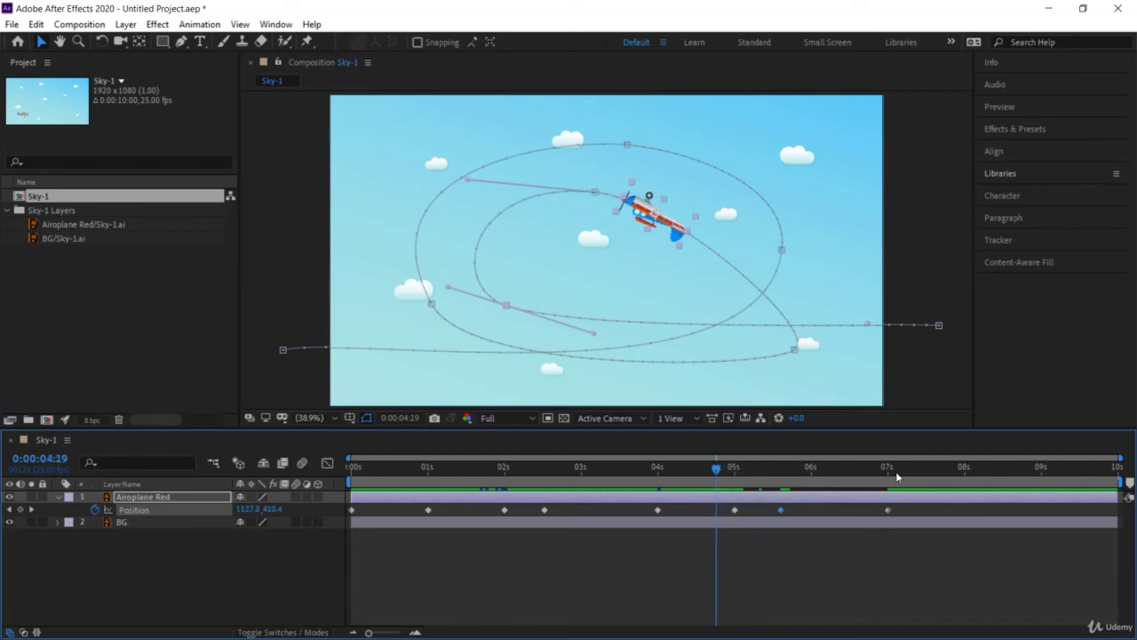
{"action": "key", "text": "space"}
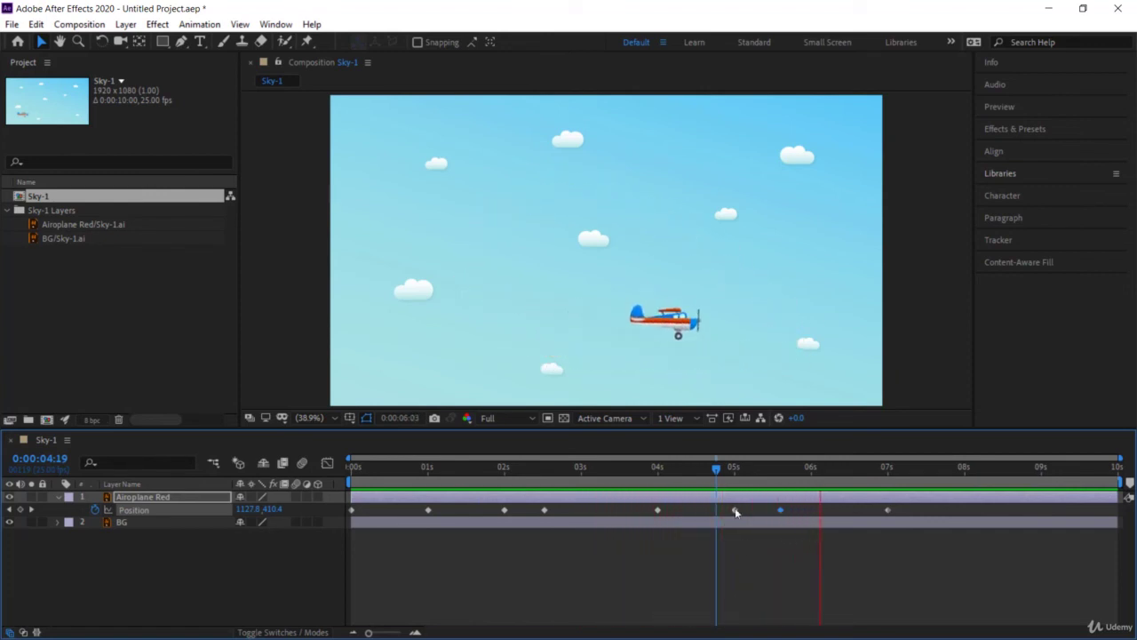
{"action": "left_click", "coordinate": [717, 469]}
Step: Inspect the curve handles of the 5-second path point and preview the whole flight from the start
{"action": "left_click_drag", "start_coordinate": [782, 484], "coordinate": [913, 503]}
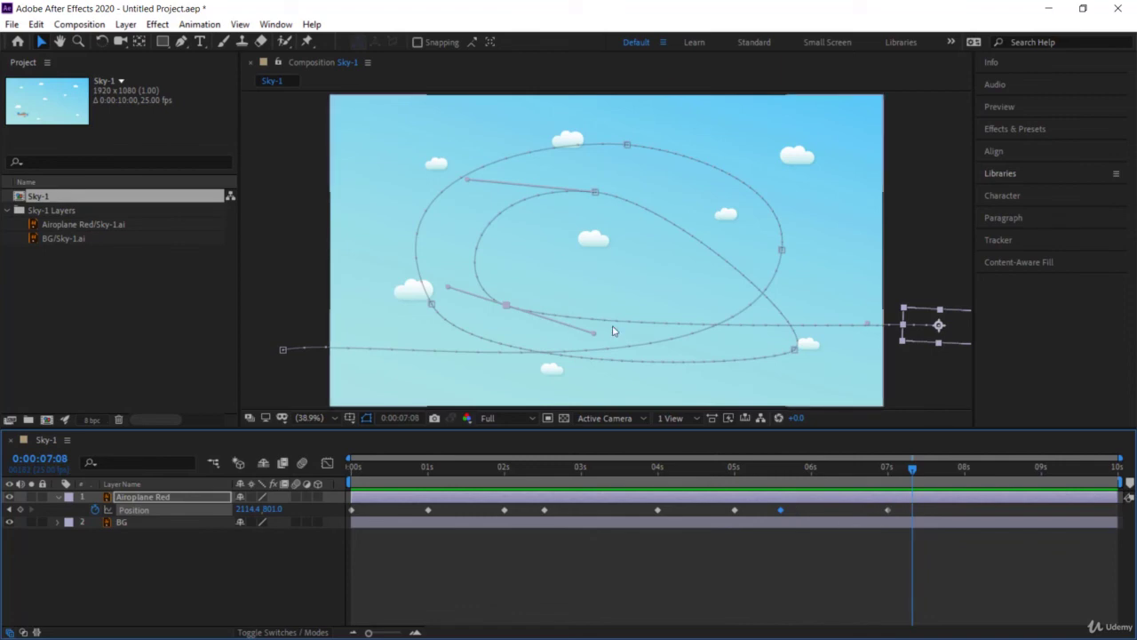
{"action": "left_click", "coordinate": [596, 196]}
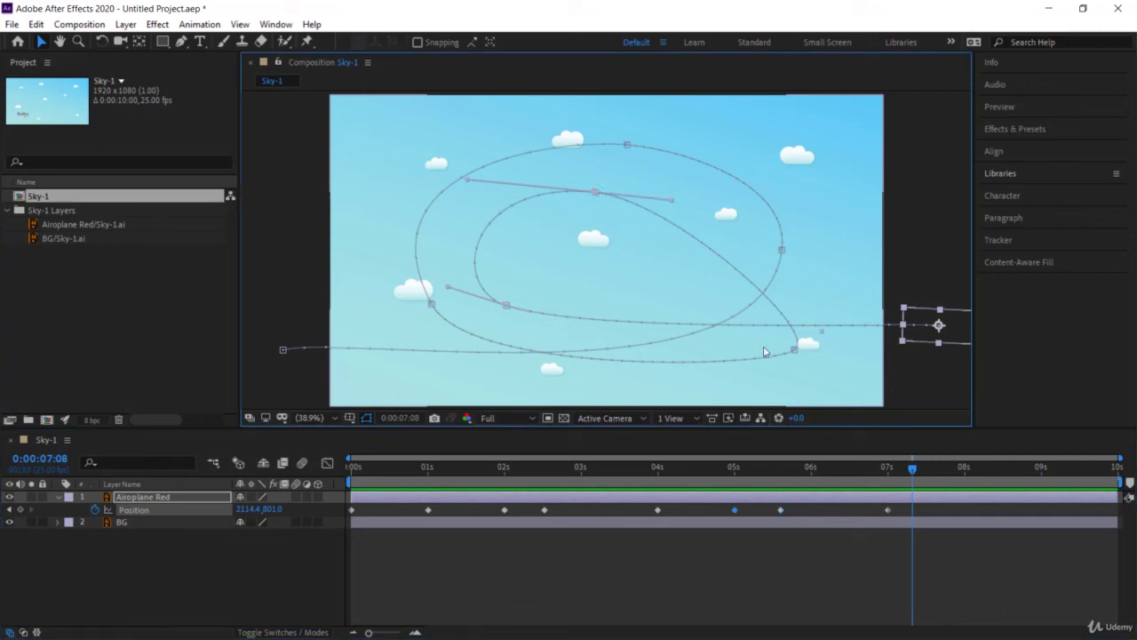
{"action": "left_click", "coordinate": [423, 550]}
{"action": "key", "text": "Home"}
{"action": "key", "text": "space"}
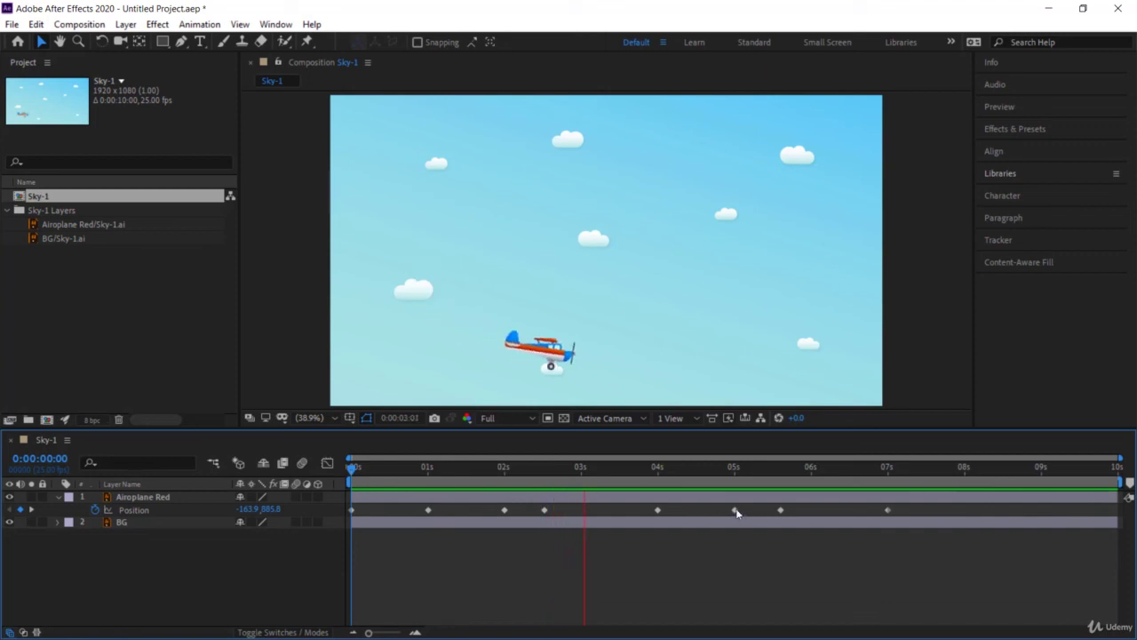
Step: Move the 5-second position keyframe earlier, to about 4.7 seconds, and return the playhead to the start
{"action": "left_click_drag", "start_coordinate": [735, 510], "coordinate": [710, 509]}
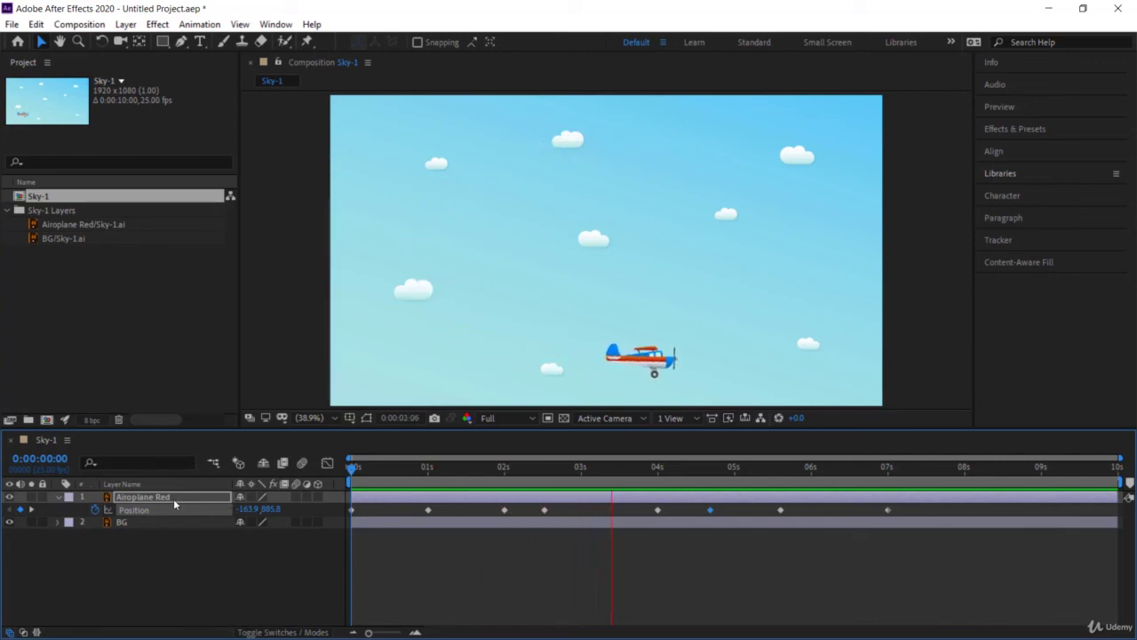
{"action": "left_click_drag", "start_coordinate": [407, 472], "coordinate": [434, 473]}
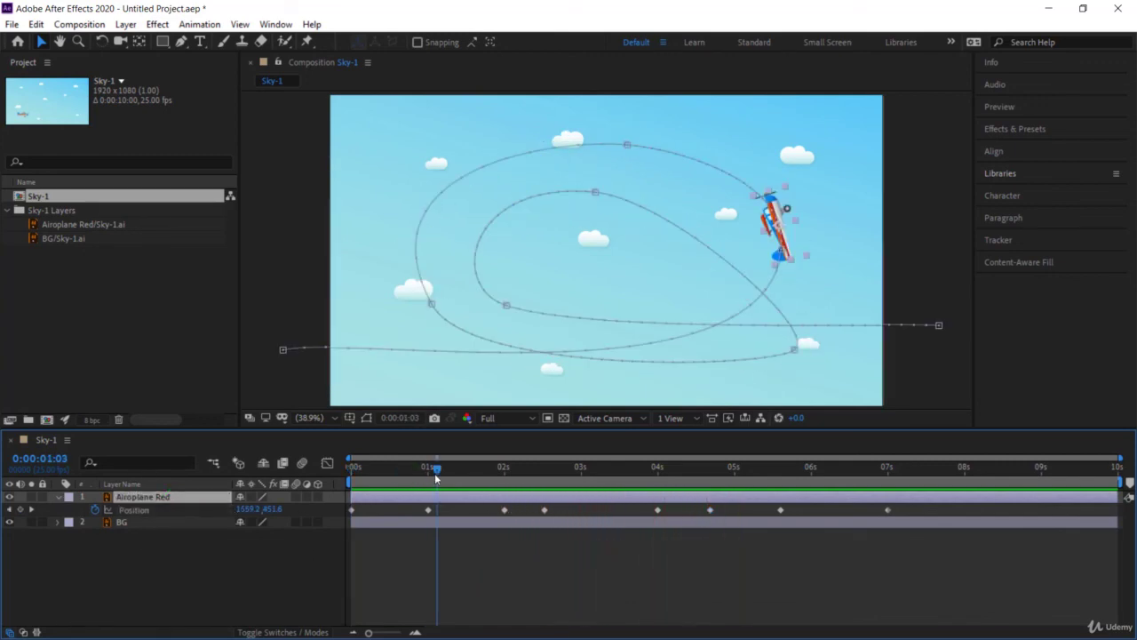
{"action": "key", "text": "Home"}
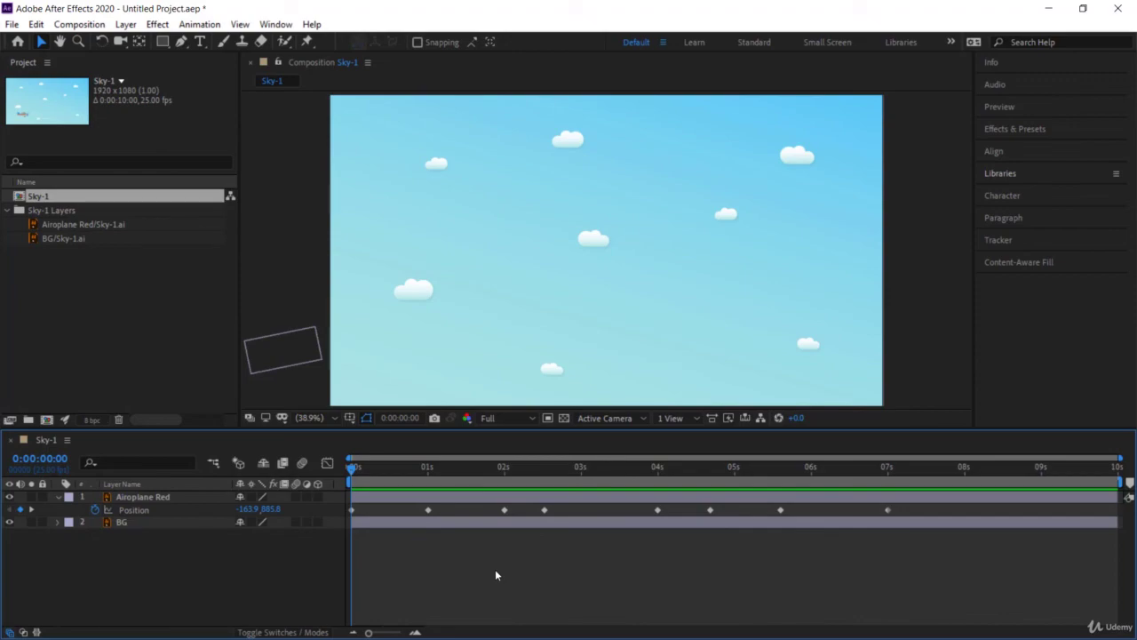